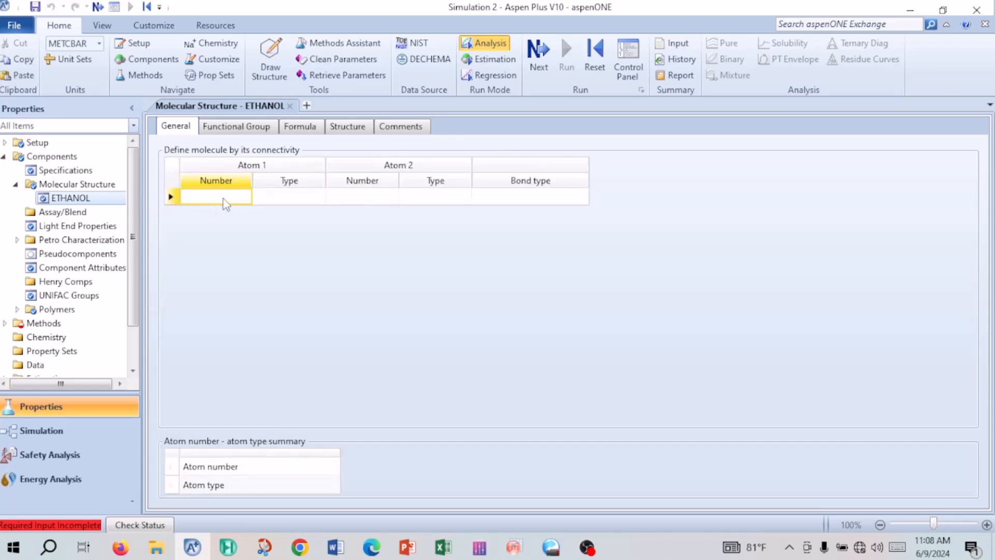
Step: Define ethanol's first connectivity row as atom 1 (C) joined to atom 2 (C) by a single bond
{"action": "type", "text": "1"}
{"action": "left_click", "coordinate": [319, 197]}
{"action": "left_click", "coordinate": [314, 213]}
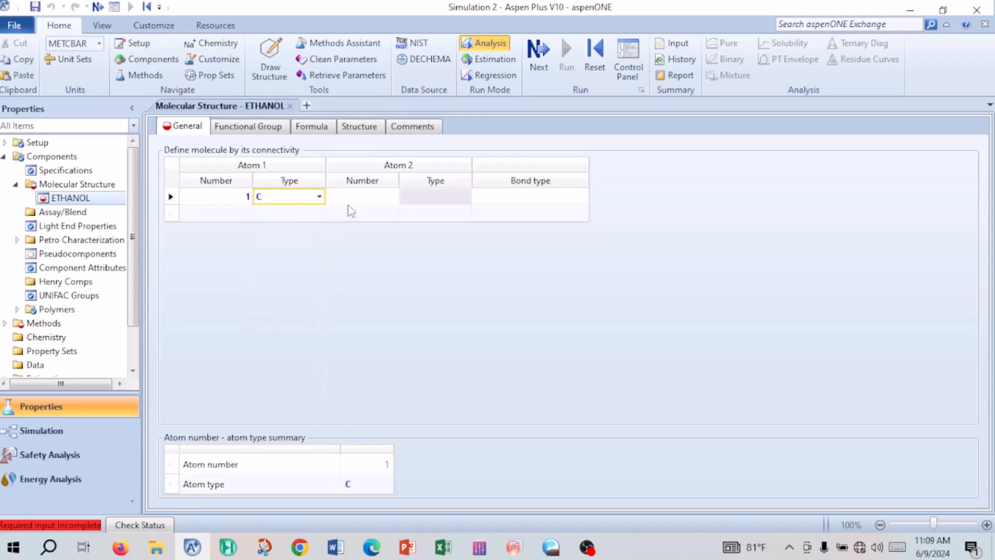
{"action": "left_click", "coordinate": [360, 196]}
{"action": "type", "text": "2"}
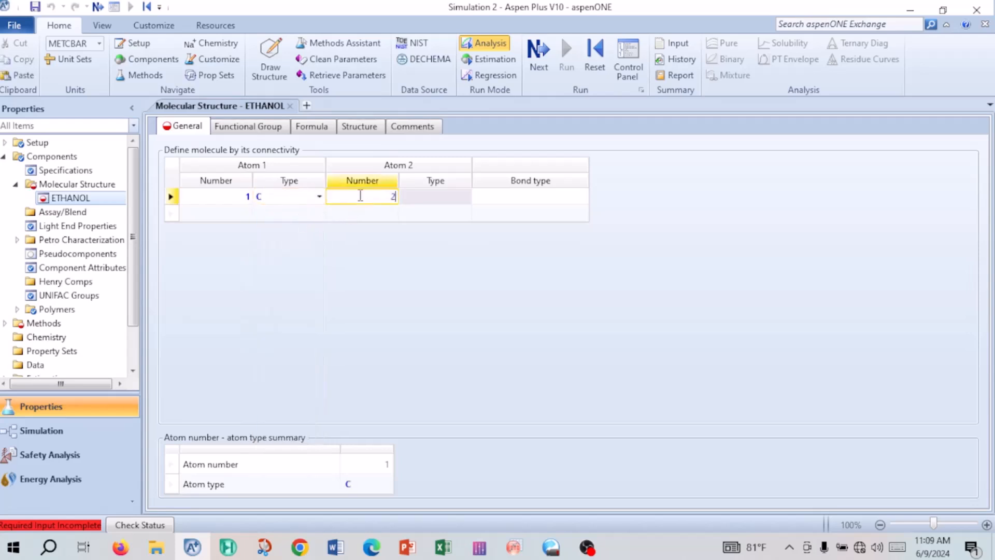
{"action": "left_click", "coordinate": [466, 201]}
{"action": "left_click", "coordinate": [466, 197]}
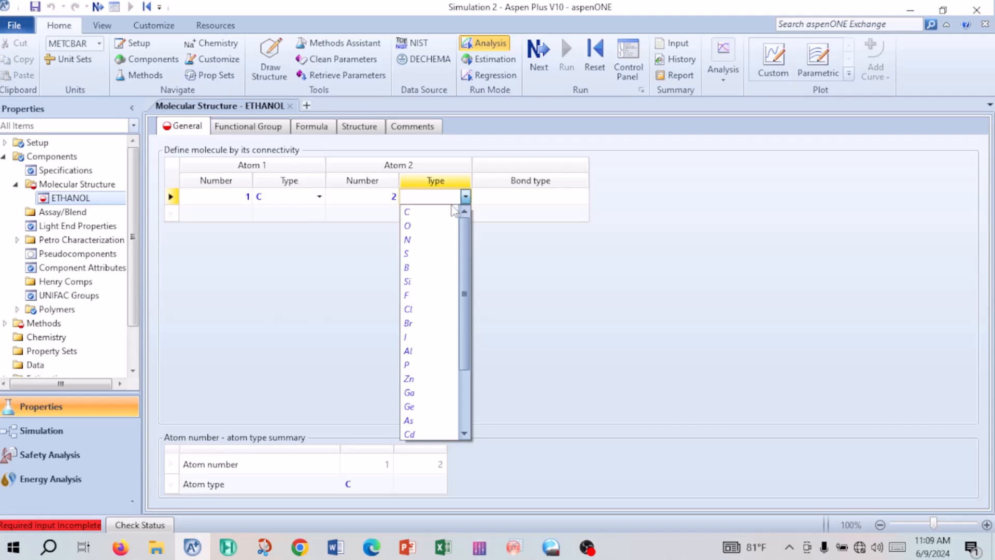
{"action": "left_click", "coordinate": [452, 209]}
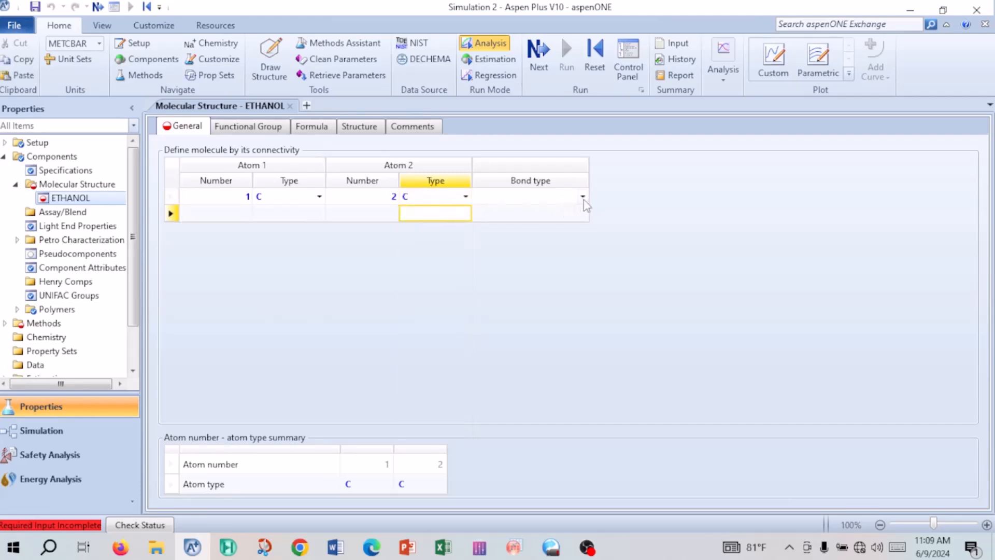
{"action": "left_click", "coordinate": [582, 196]}
{"action": "left_click", "coordinate": [524, 212]}
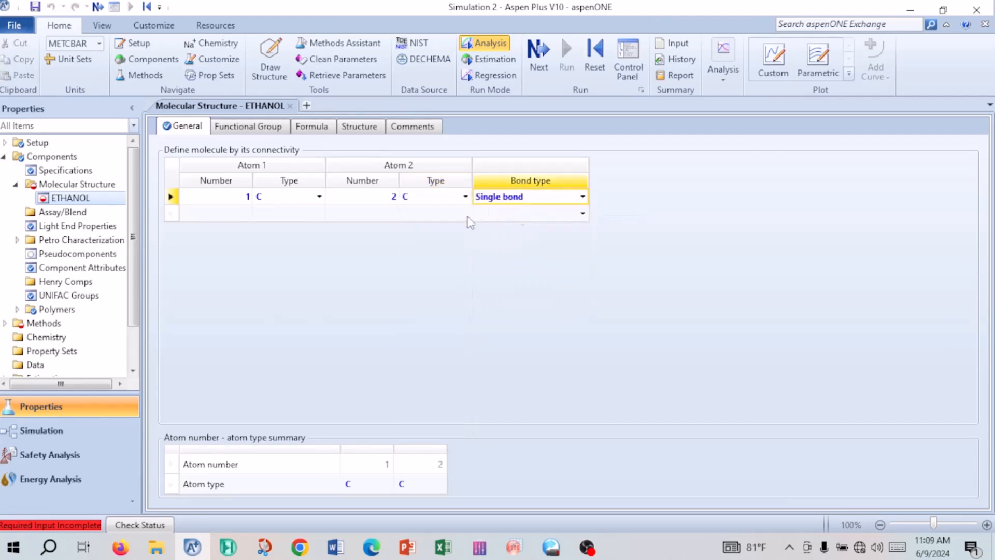
Step: Add a second connectivity row joining atom 2 (C) to atom 3 (O) by a single bond
{"action": "left_click", "coordinate": [245, 213]}
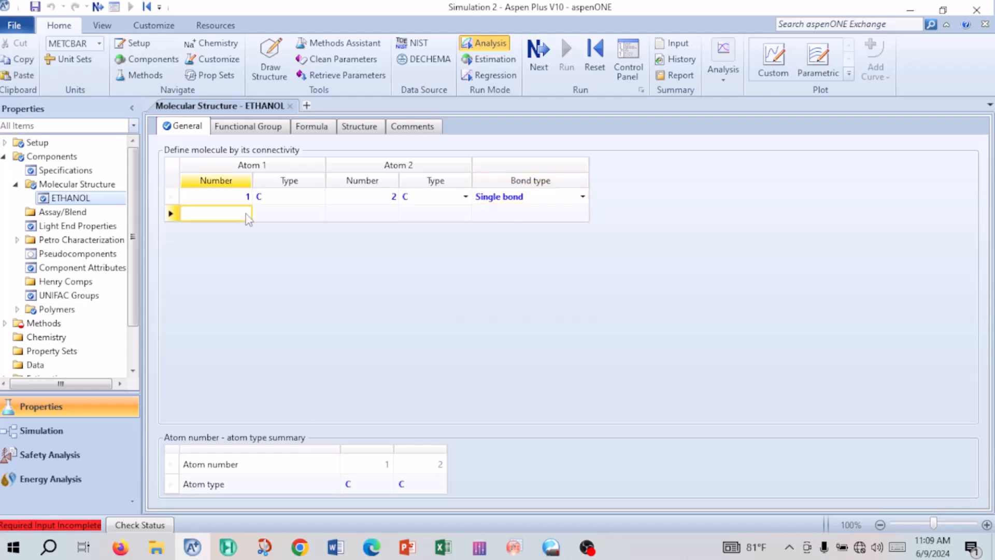
{"action": "type", "text": "2"}
{"action": "left_click", "coordinate": [321, 217]}
{"action": "left_click", "coordinate": [318, 227]}
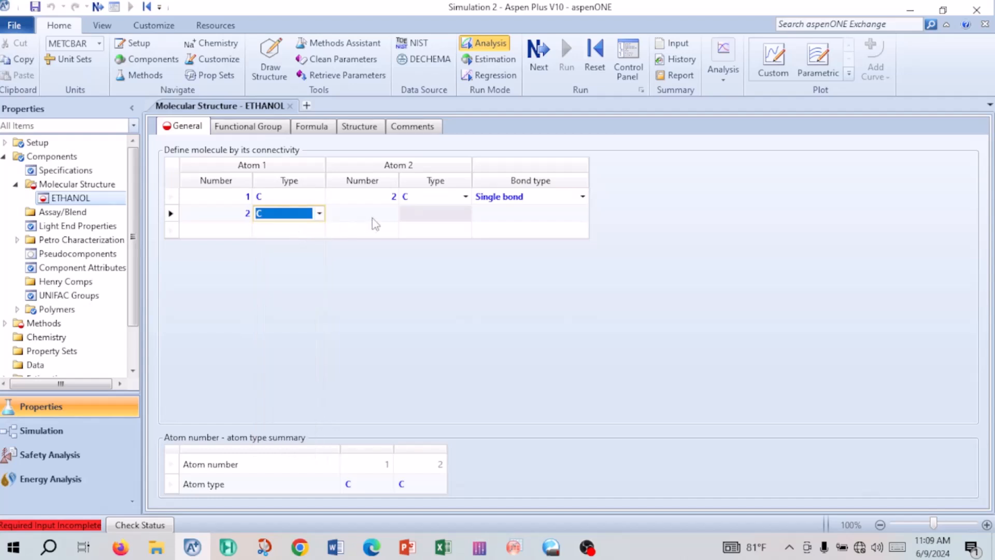
{"action": "left_click", "coordinate": [372, 214]}
{"action": "type", "text": "3"}
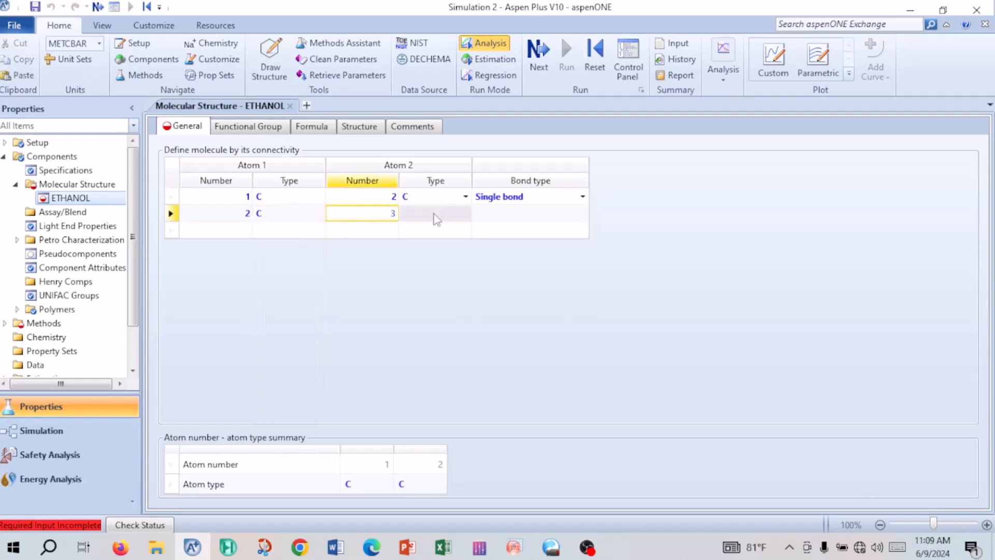
{"action": "left_click", "coordinate": [471, 220]}
{"action": "left_click", "coordinate": [465, 214]}
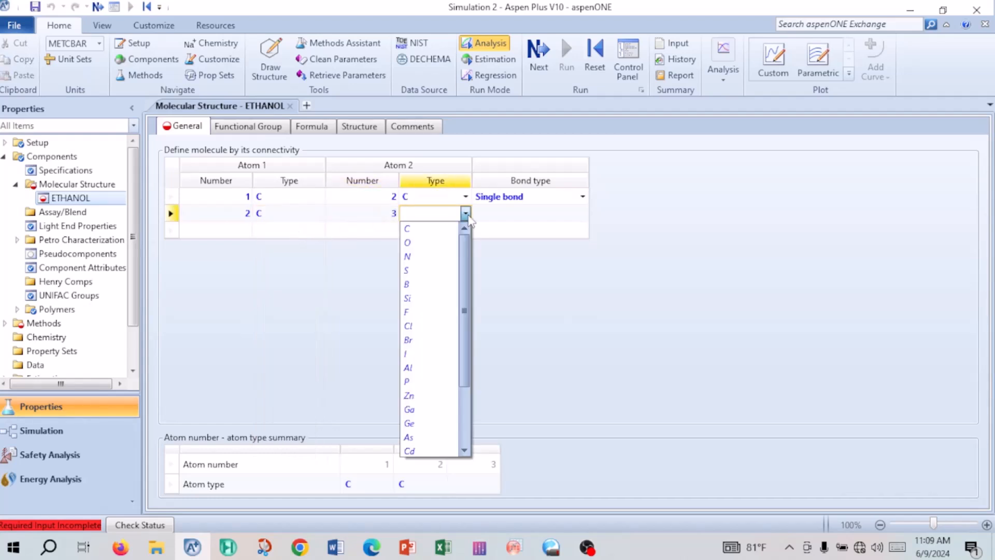
{"action": "left_click", "coordinate": [416, 243]}
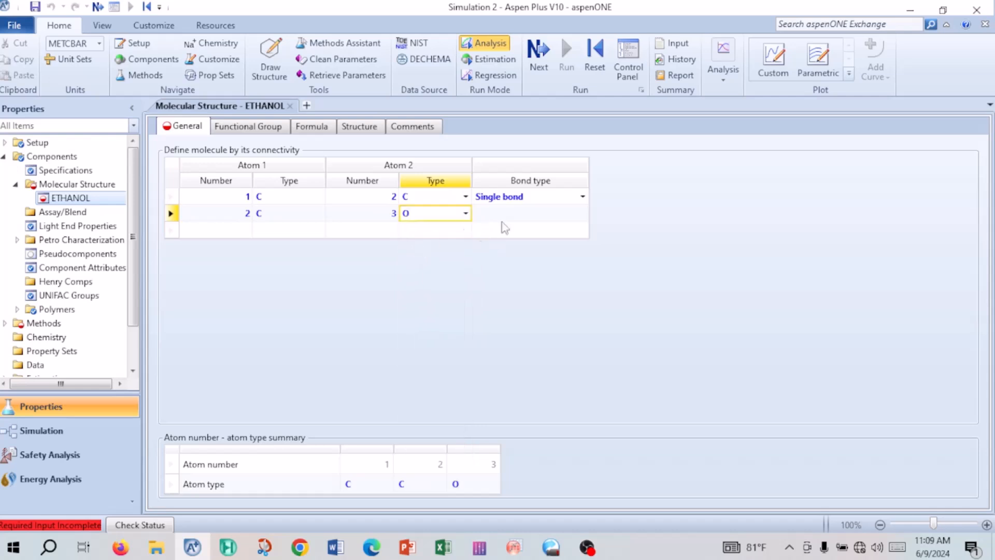
{"action": "left_click", "coordinate": [583, 214]}
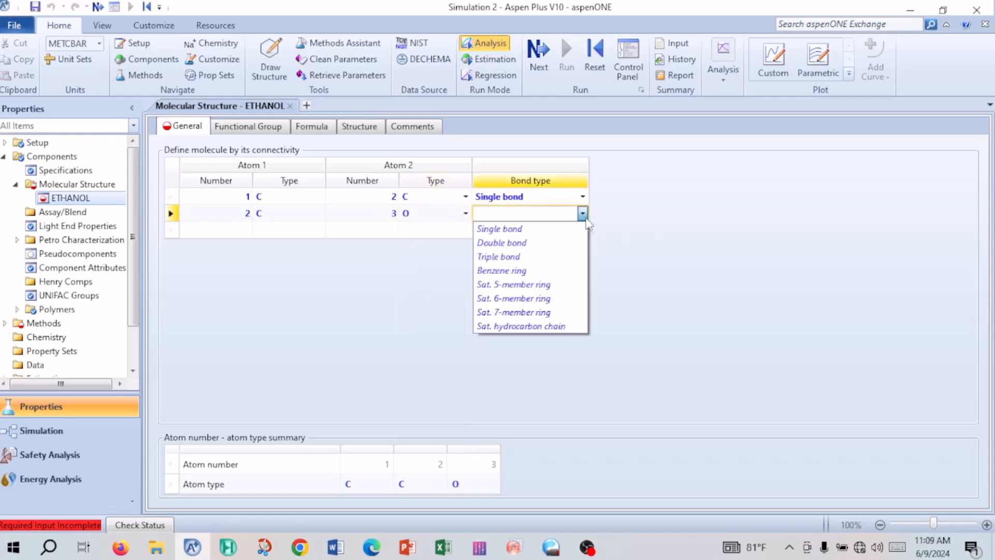
{"action": "left_click", "coordinate": [535, 228]}
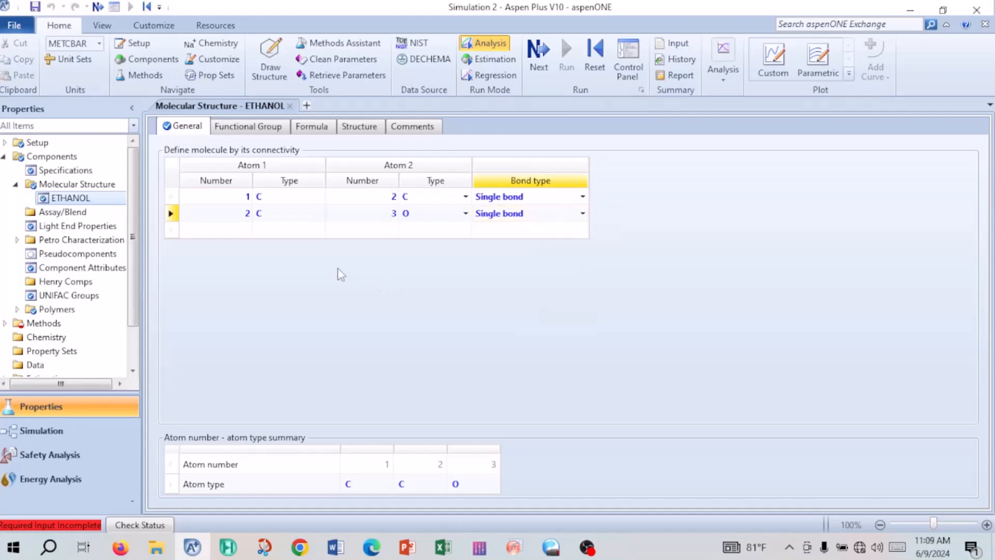
Step: Calculate the bonds from ethanol's graphical structure and review its formula, functional group and connectivity data
{"action": "left_click", "coordinate": [312, 128]}
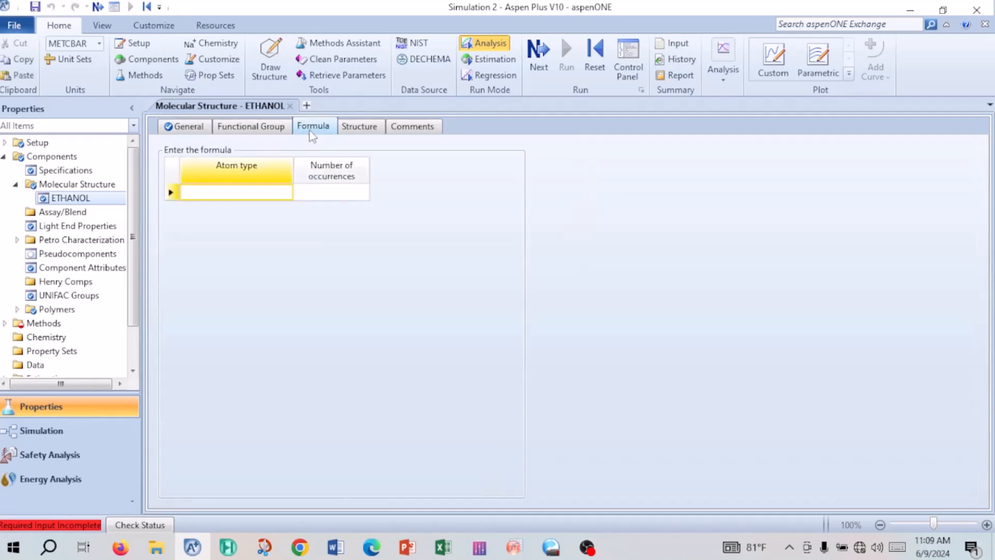
{"action": "left_click", "coordinate": [360, 129]}
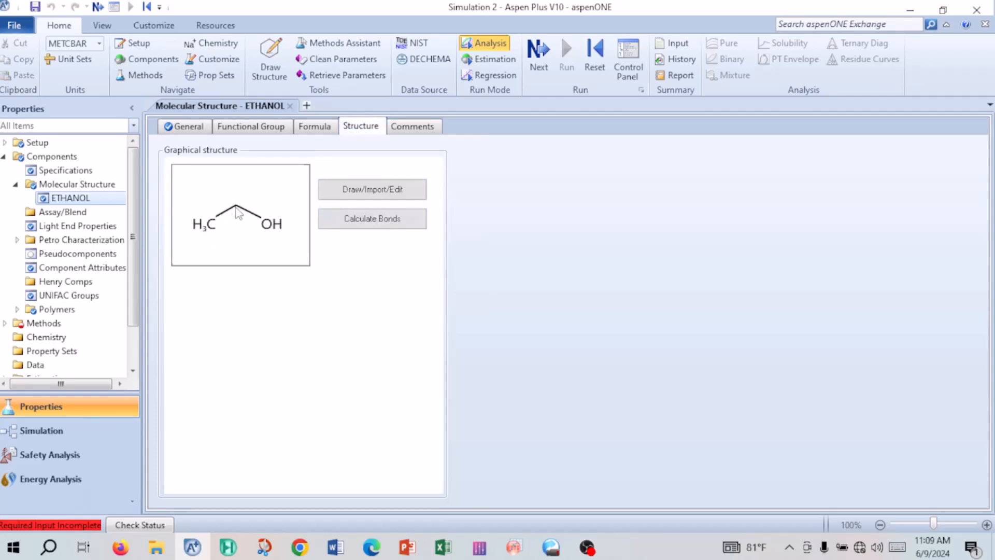
{"action": "left_click", "coordinate": [347, 226]}
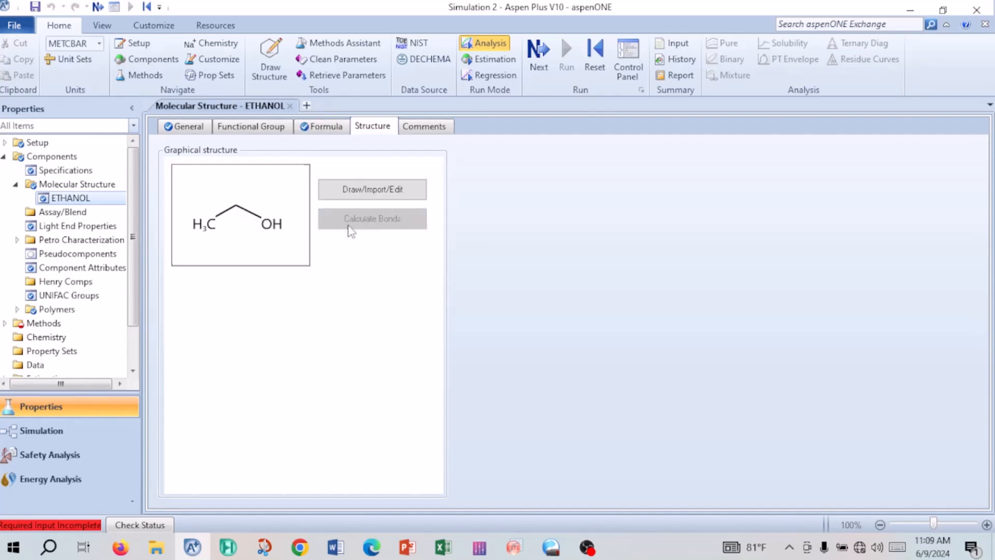
{"action": "left_click", "coordinate": [324, 128]}
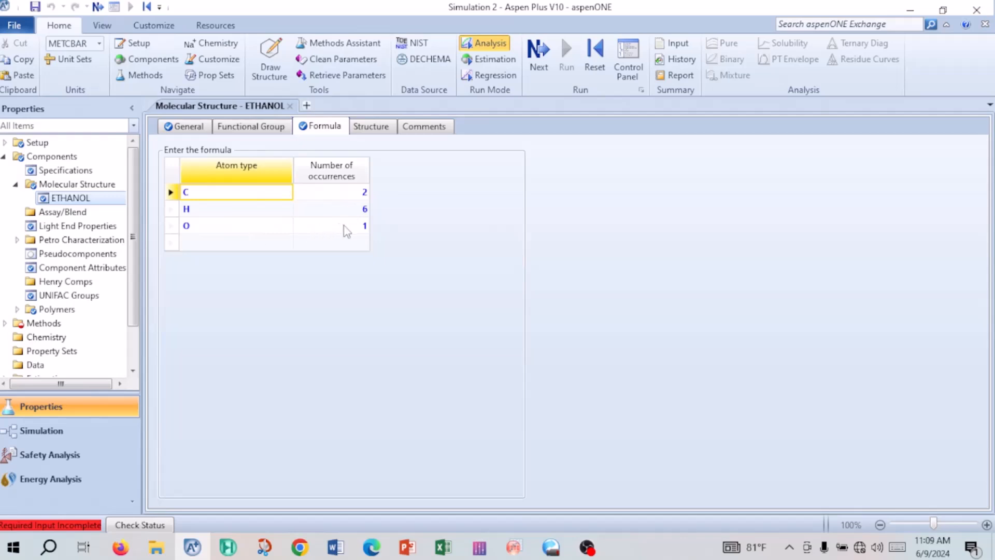
{"action": "left_click", "coordinate": [242, 130]}
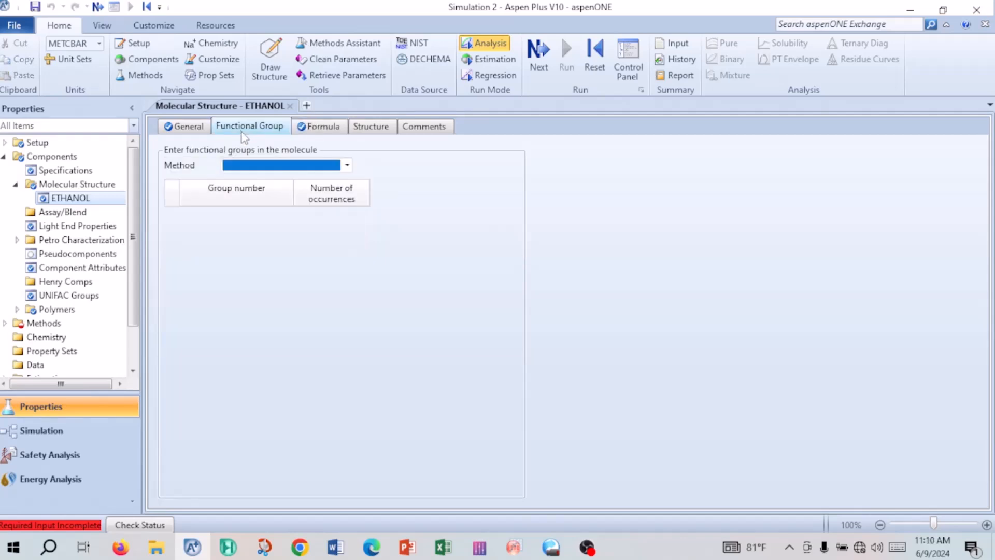
{"action": "left_click", "coordinate": [200, 129]}
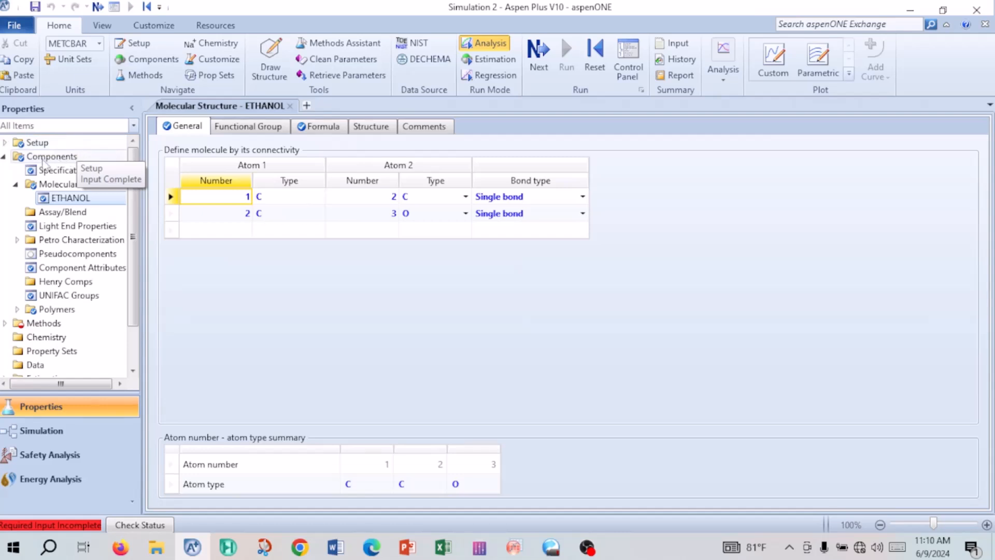
Step: Proceed to the global property method specifications and set the base method to NRTL
{"action": "left_click", "coordinate": [5, 143]}
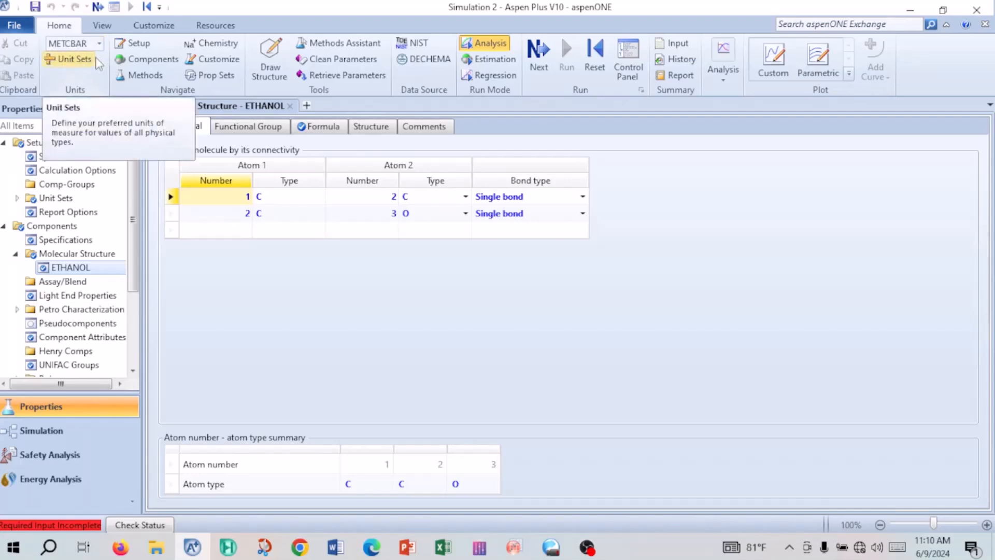
{"action": "left_click_drag", "start_coordinate": [134, 203], "coordinate": [138, 244]}
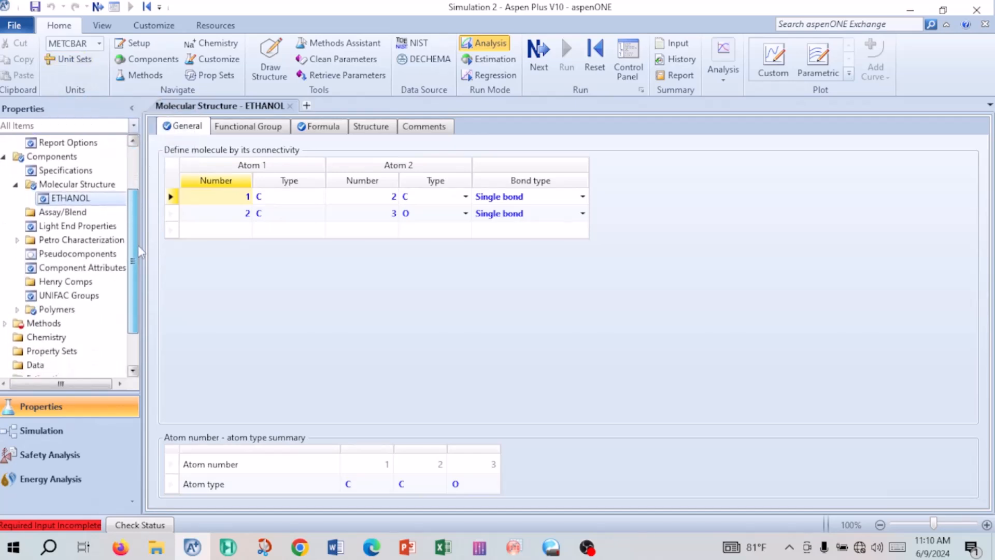
{"action": "left_click", "coordinate": [536, 73]}
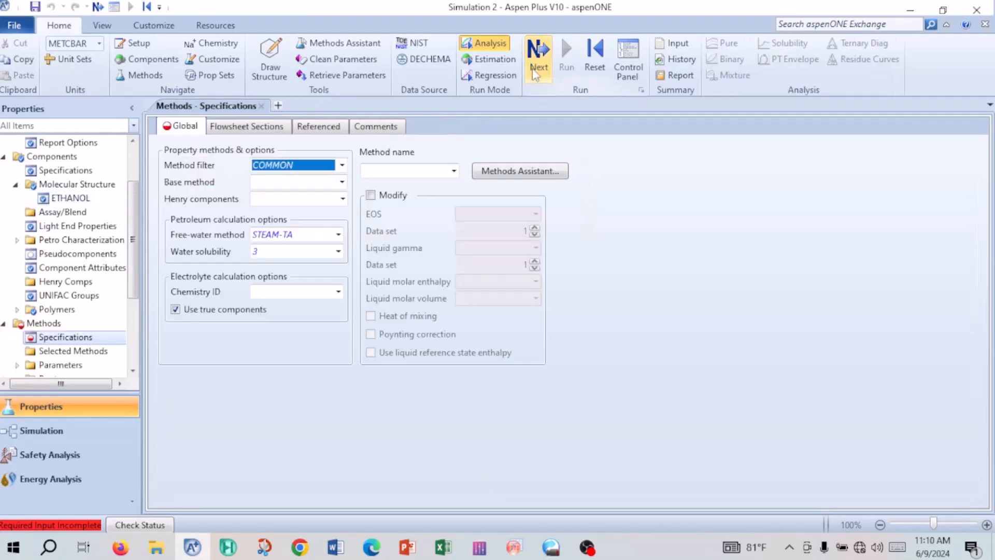
{"action": "left_click", "coordinate": [343, 183]}
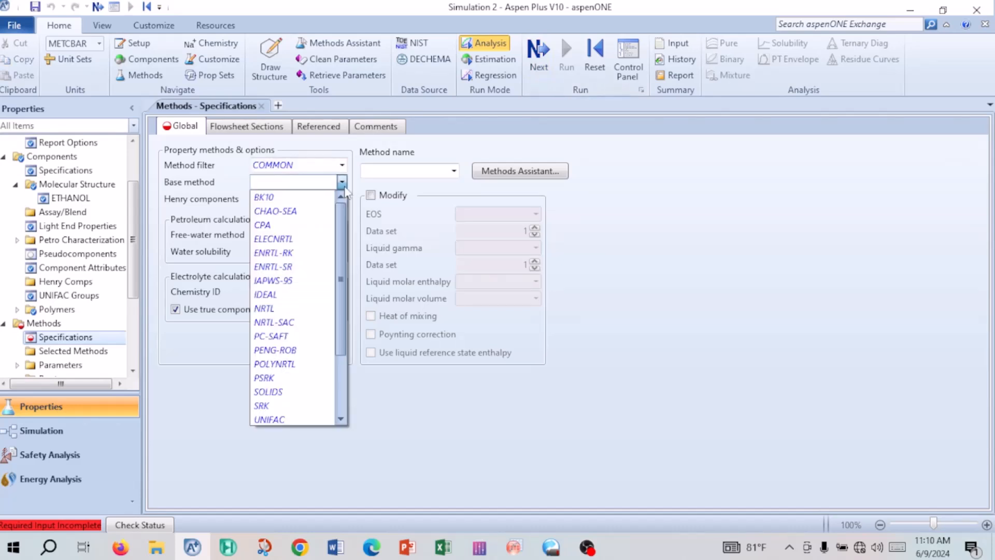
{"action": "left_click", "coordinate": [270, 311]}
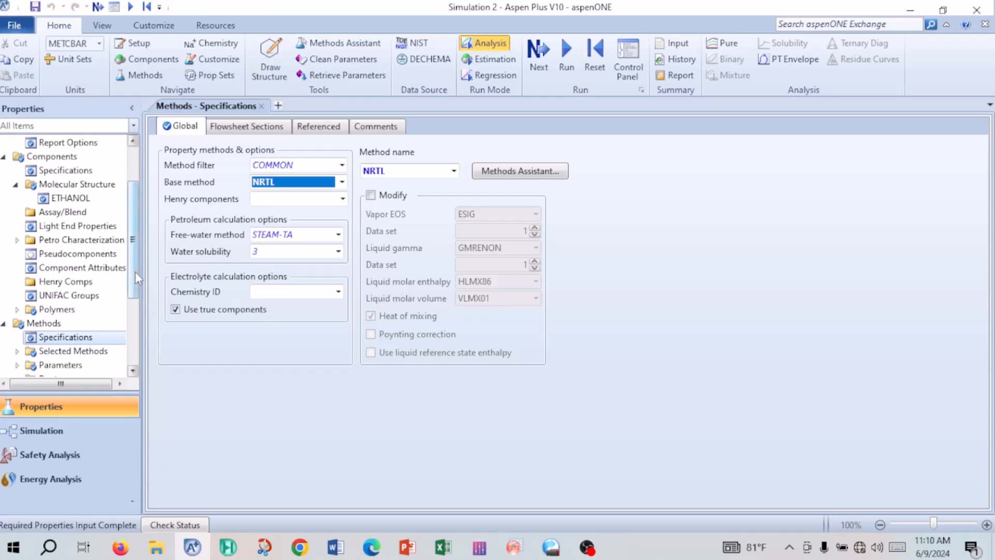
Step: Set the estimation input to estimate only the selected parameters, excluding UNIFAC group and binary interaction parameters
{"action": "left_click_drag", "start_coordinate": [136, 272], "coordinate": [130, 343]}
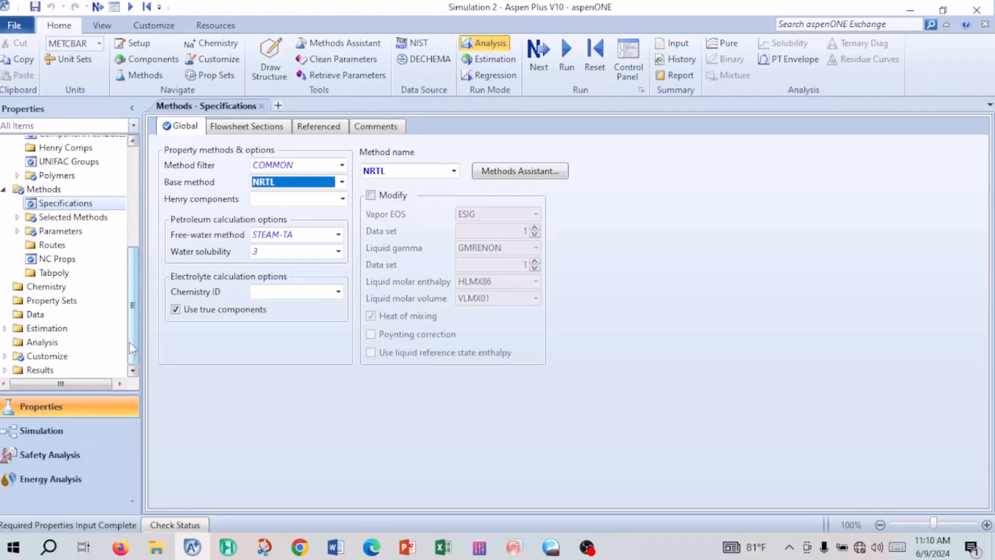
{"action": "left_click", "coordinate": [4, 328]}
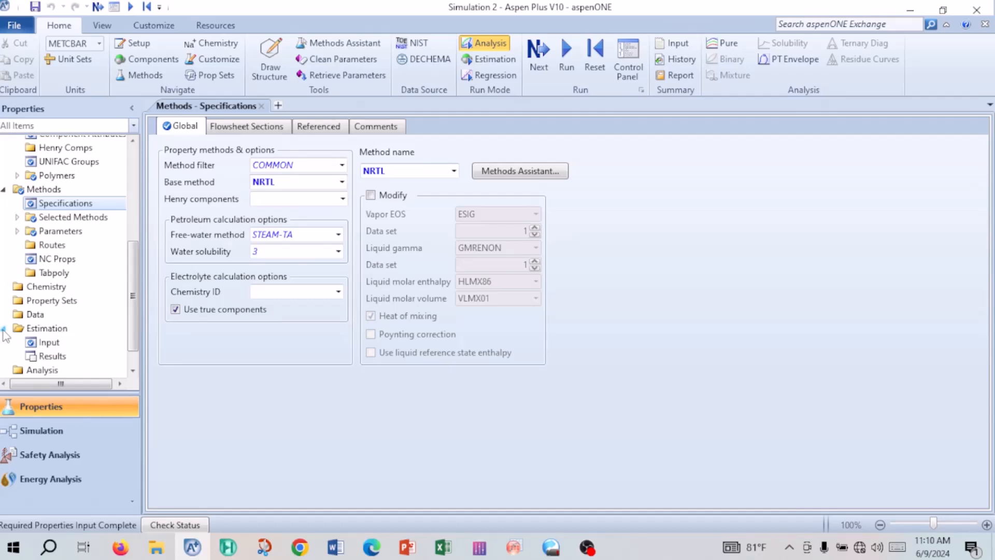
{"action": "left_click", "coordinate": [4, 328]}
{"action": "left_click", "coordinate": [4, 328]}
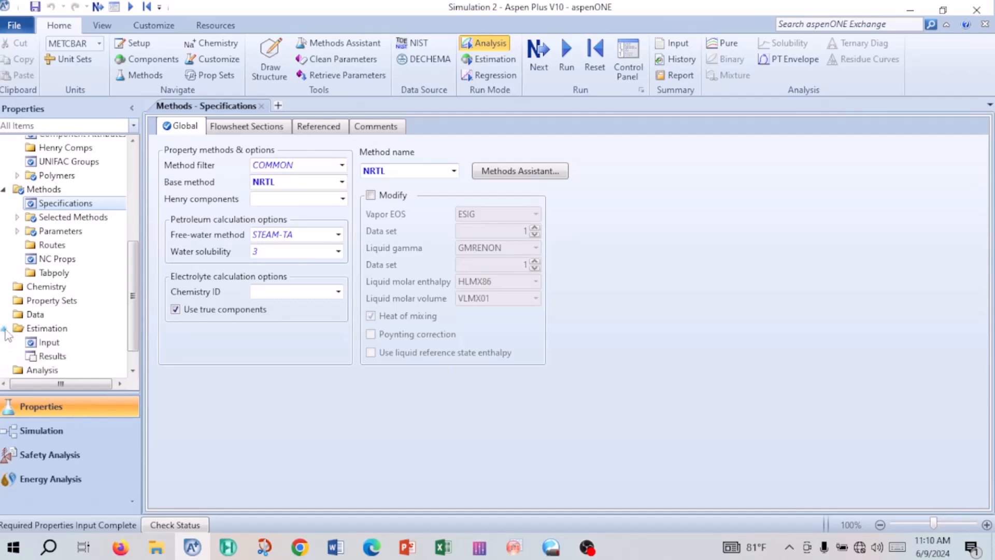
{"action": "left_click", "coordinate": [44, 344]}
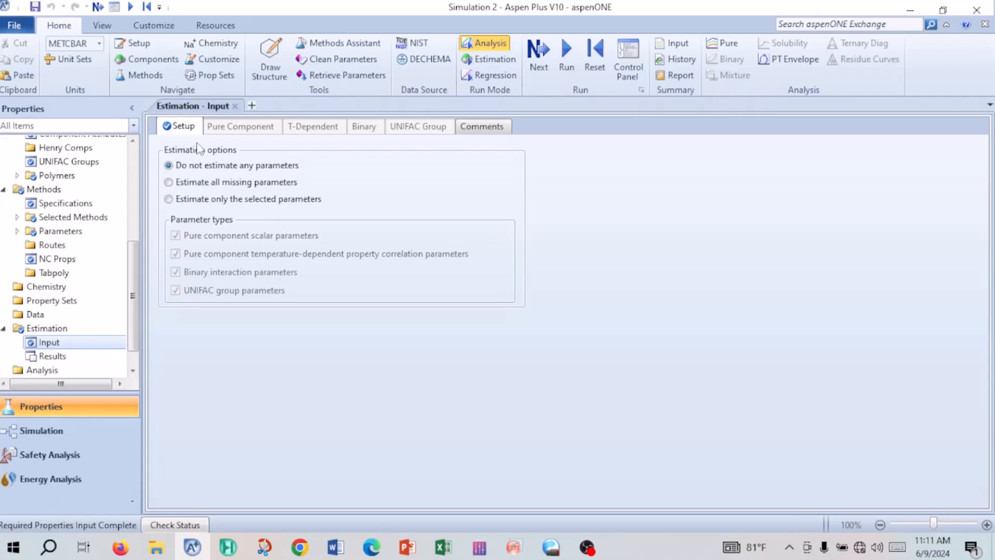
{"action": "left_click", "coordinate": [169, 200]}
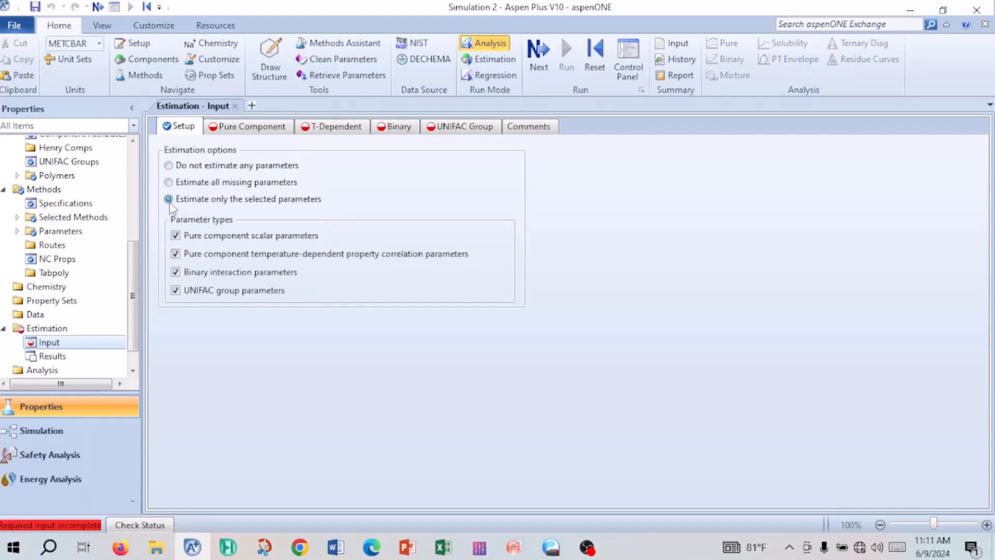
{"action": "left_click", "coordinate": [176, 291]}
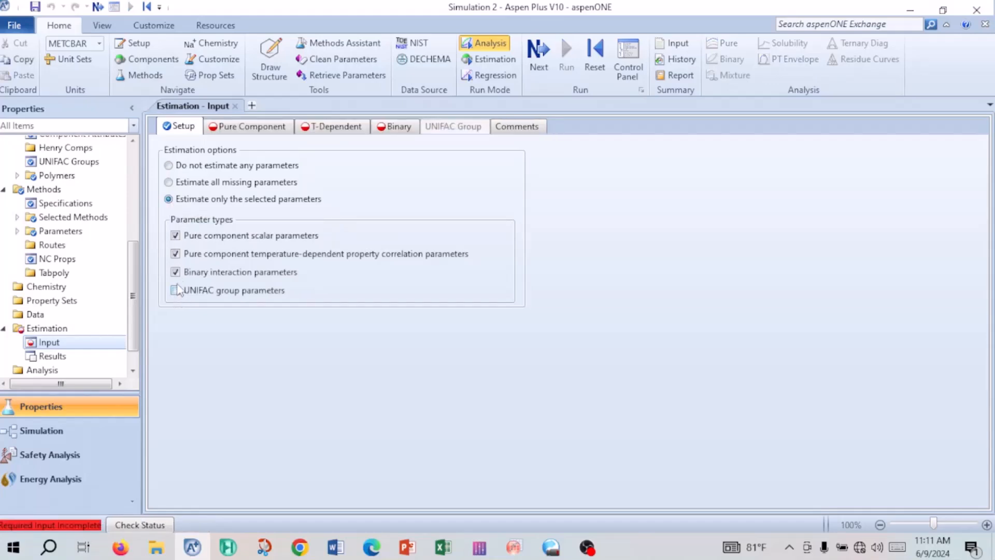
{"action": "left_click", "coordinate": [175, 273]}
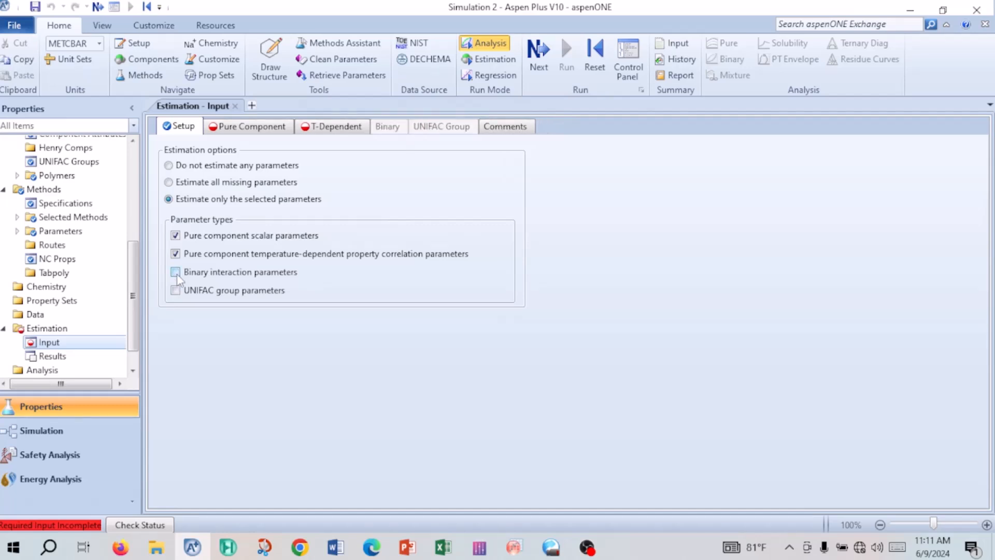
Step: Set up pure component estimation of the TB parameter for ETHANOL using the JOBACK method
{"action": "left_click", "coordinate": [220, 133]}
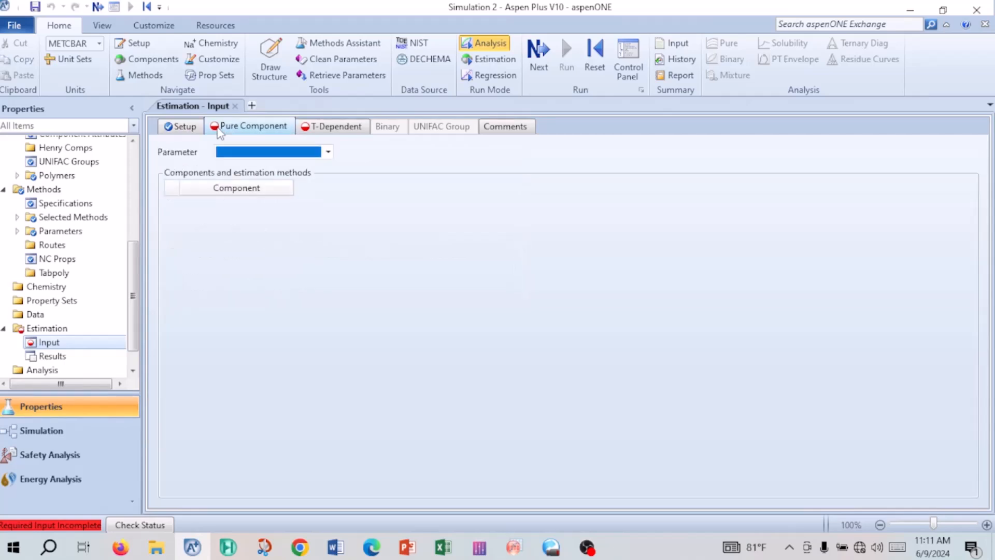
{"action": "left_click", "coordinate": [328, 152]}
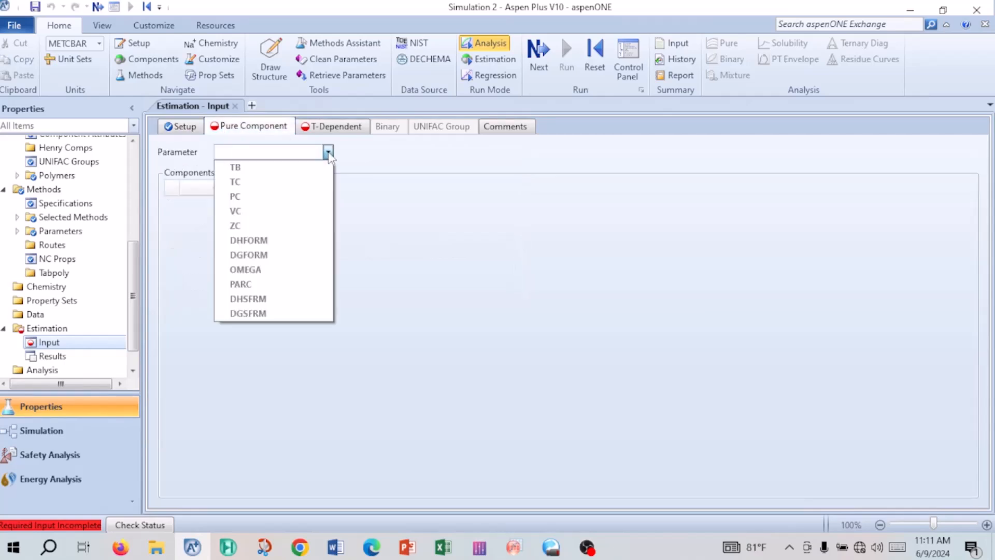
{"action": "left_click", "coordinate": [297, 168]}
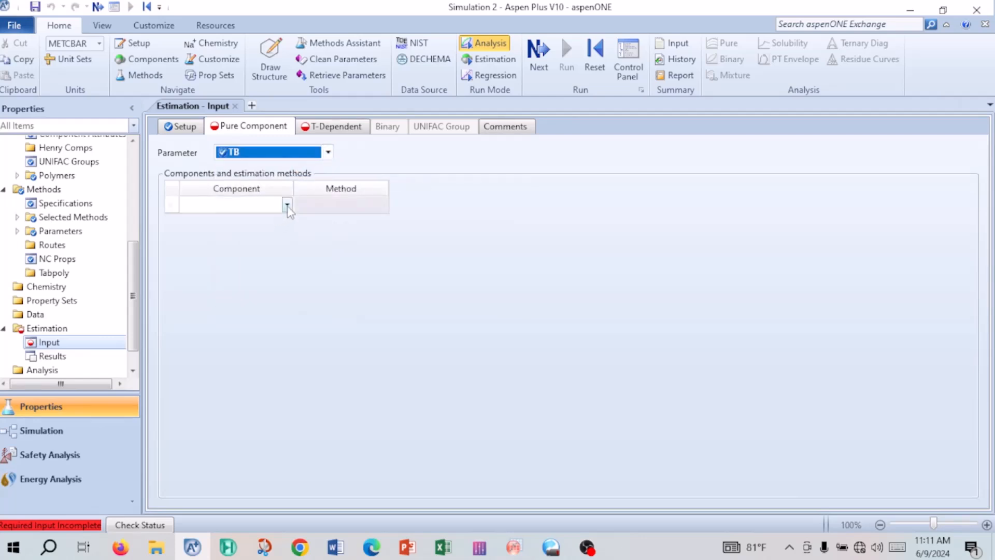
{"action": "left_click", "coordinate": [285, 206]}
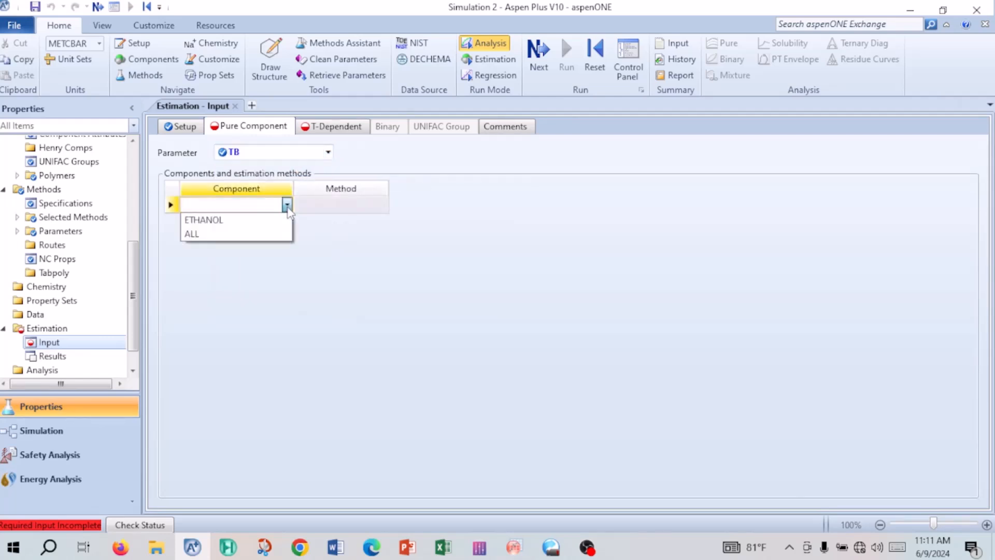
{"action": "left_click", "coordinate": [251, 221]}
{"action": "left_click", "coordinate": [347, 203]}
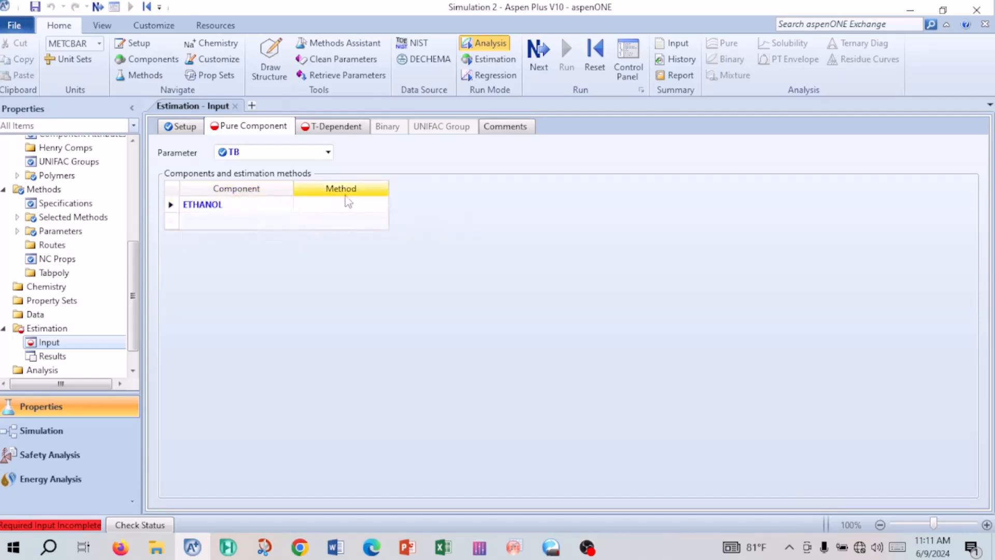
{"action": "left_click", "coordinate": [382, 205]}
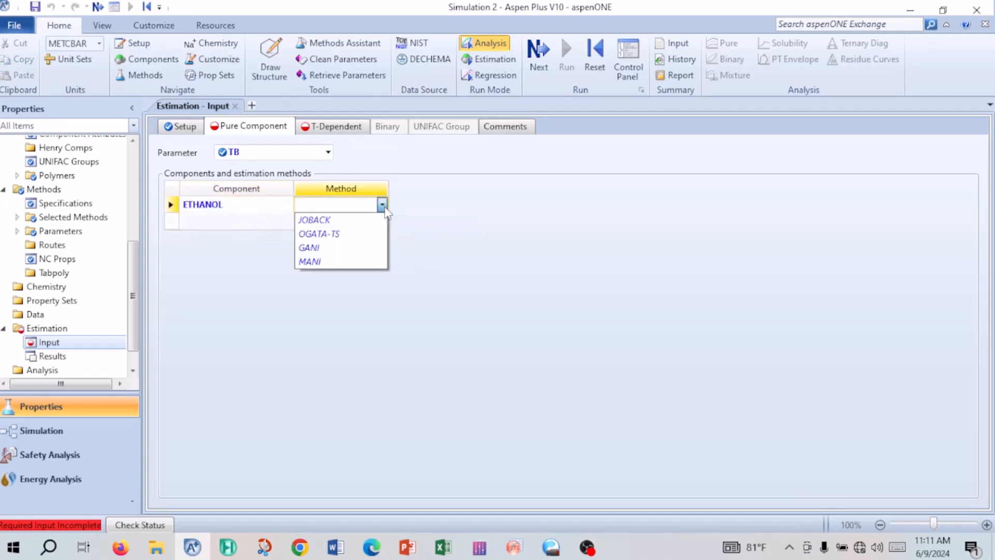
{"action": "left_click", "coordinate": [360, 221]}
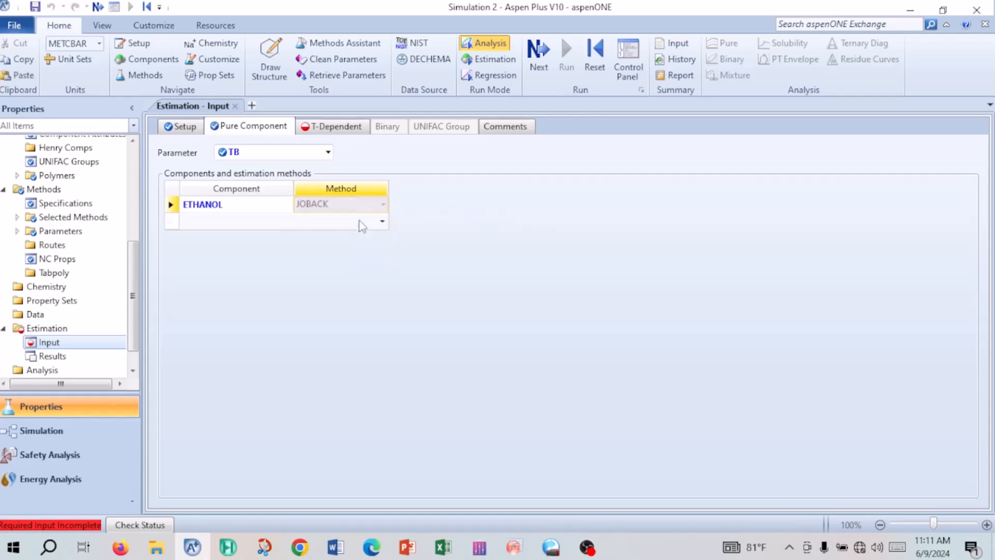
Step: Add GANI and OGATA-TS as the second and third TB estimation methods for ETHANOL
{"action": "left_click", "coordinate": [480, 208]}
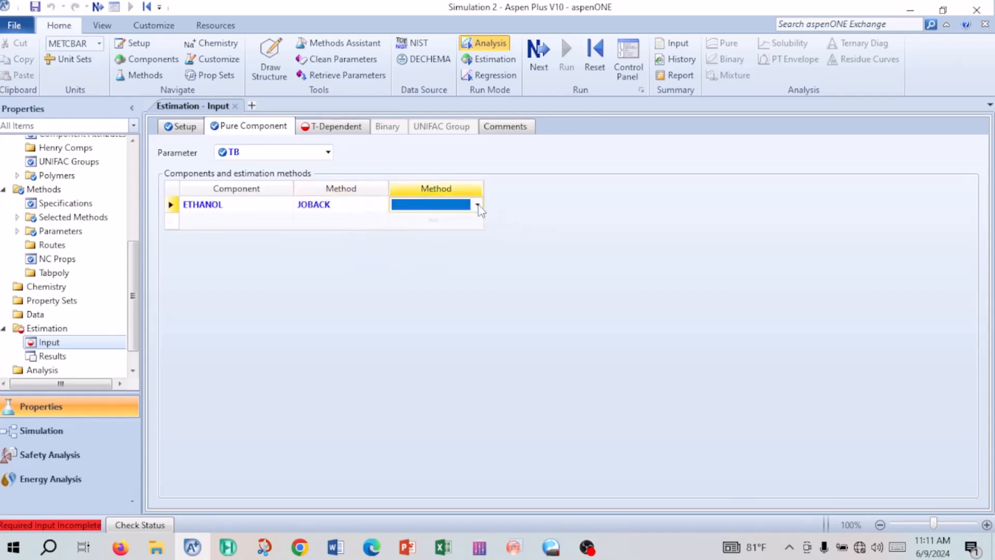
{"action": "left_click", "coordinate": [477, 205]}
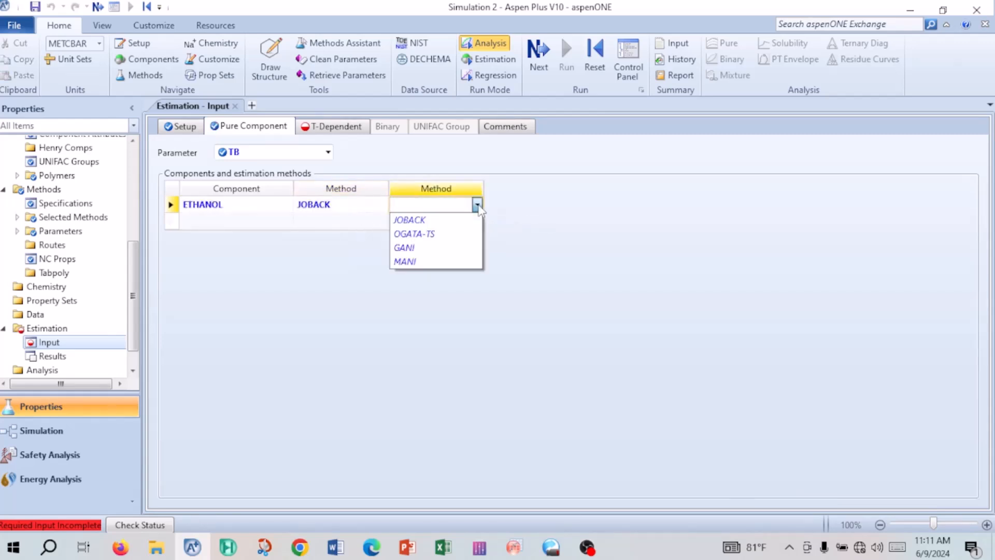
{"action": "left_click", "coordinate": [405, 248]}
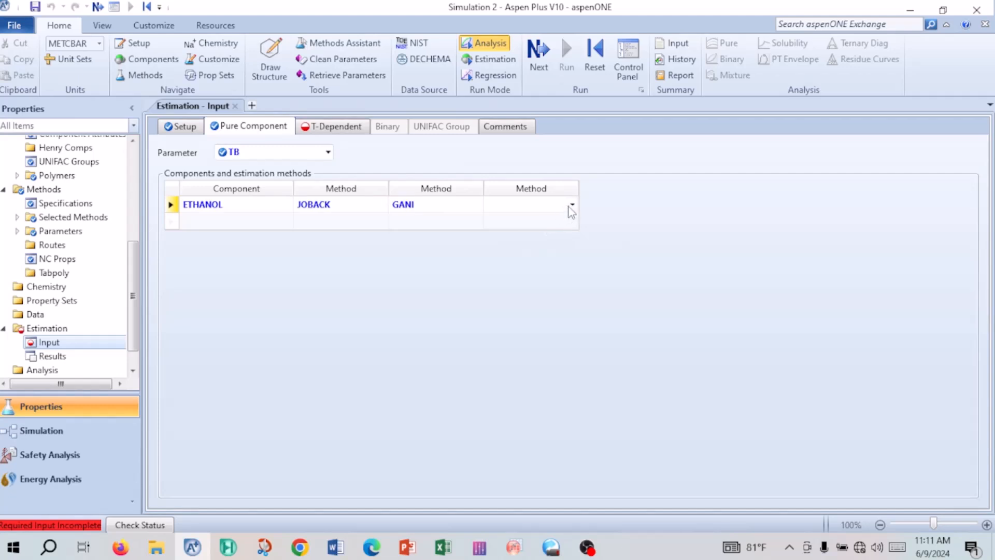
{"action": "left_click", "coordinate": [572, 205]}
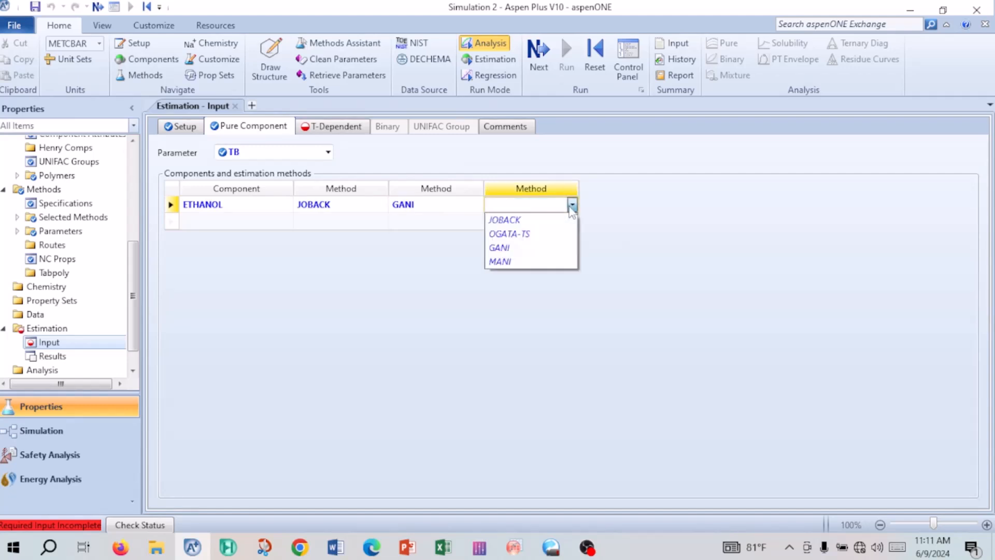
{"action": "left_click", "coordinate": [539, 234]}
{"action": "left_click", "coordinate": [537, 229]}
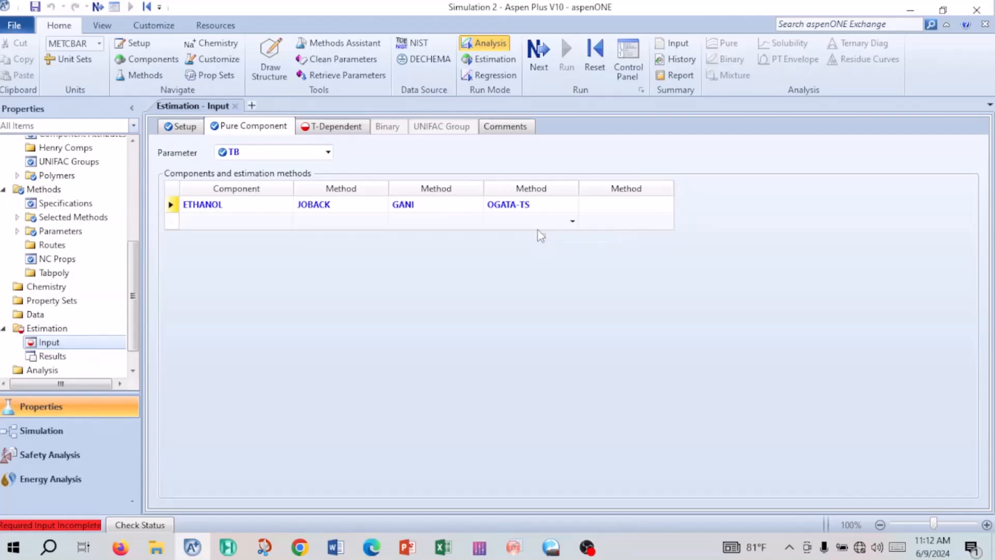
Step: Set up temperature-dependent estimation of the CPIG property for ETHANOL using the BENSON method
{"action": "left_click", "coordinate": [338, 127]}
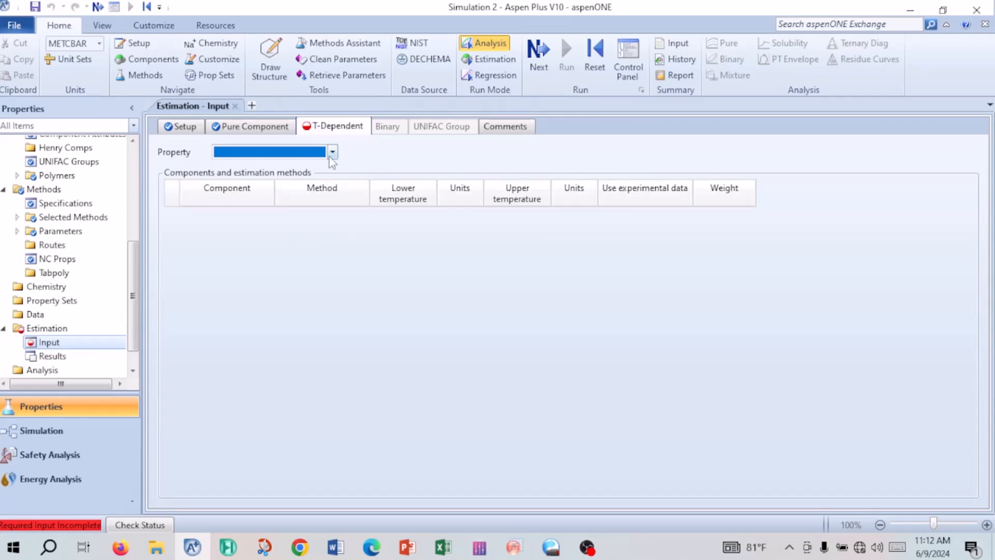
{"action": "left_click", "coordinate": [332, 152]}
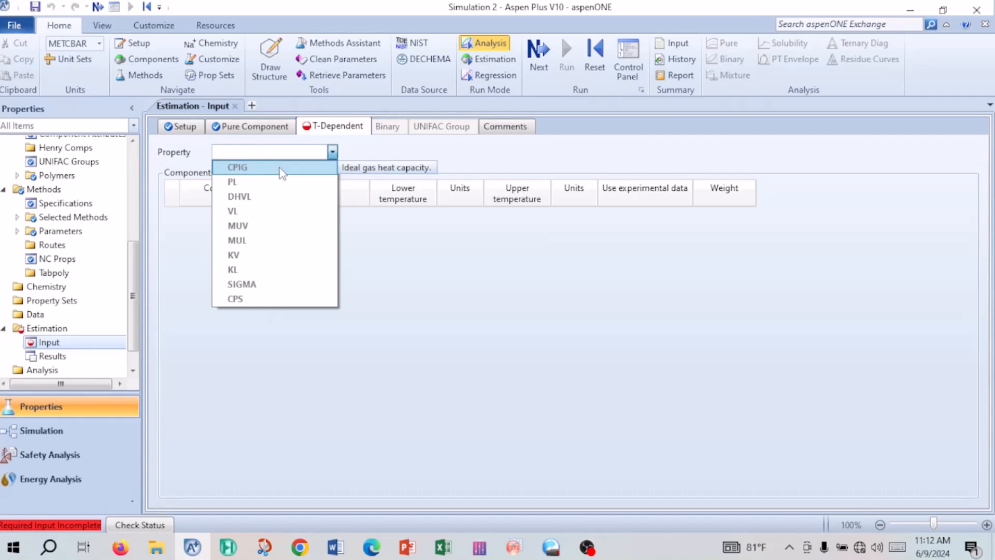
{"action": "left_click", "coordinate": [280, 168]}
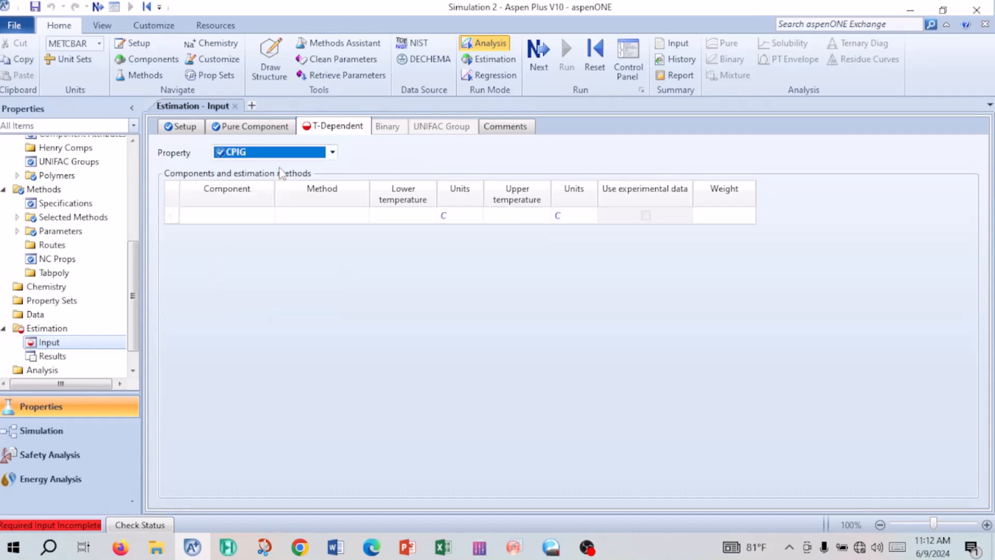
{"action": "left_click", "coordinate": [264, 216]}
{"action": "left_click", "coordinate": [268, 216]}
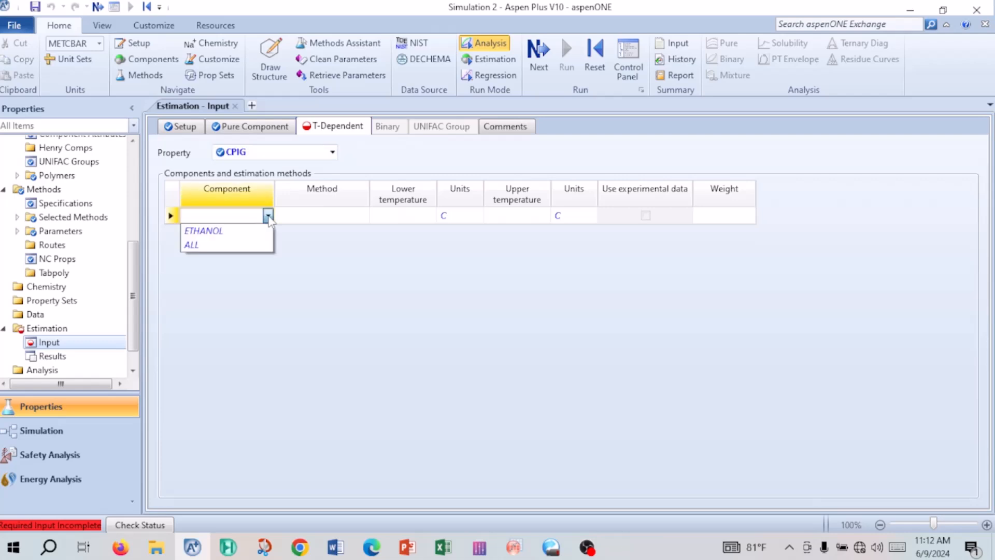
{"action": "left_click", "coordinate": [254, 226]}
{"action": "left_click", "coordinate": [339, 210]}
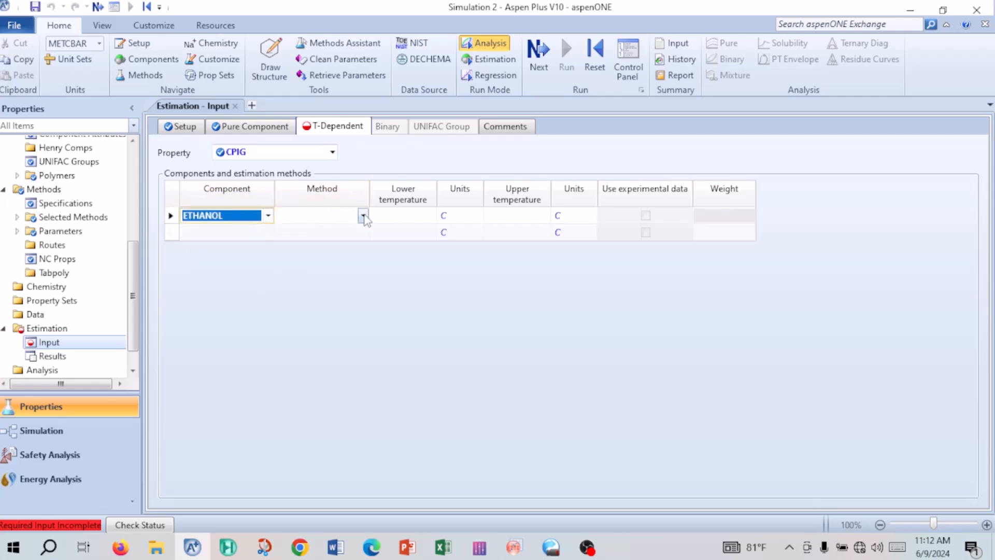
{"action": "left_click", "coordinate": [363, 216]}
{"action": "left_click", "coordinate": [335, 245]}
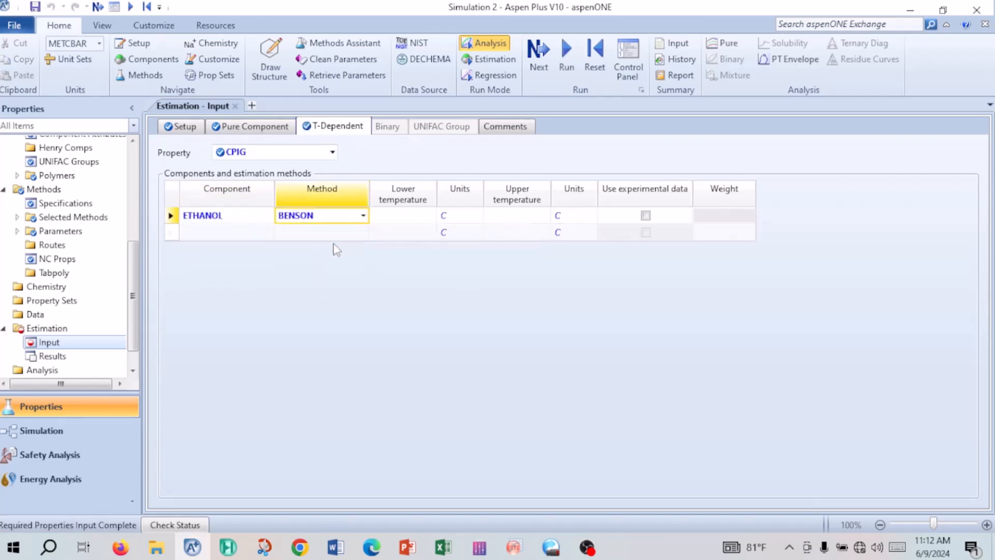
Step: Set the CPIG estimation range for ETHANOL to a lower temperature of 20 C and an upper temperature of 100 C
{"action": "left_click", "coordinate": [401, 223]}
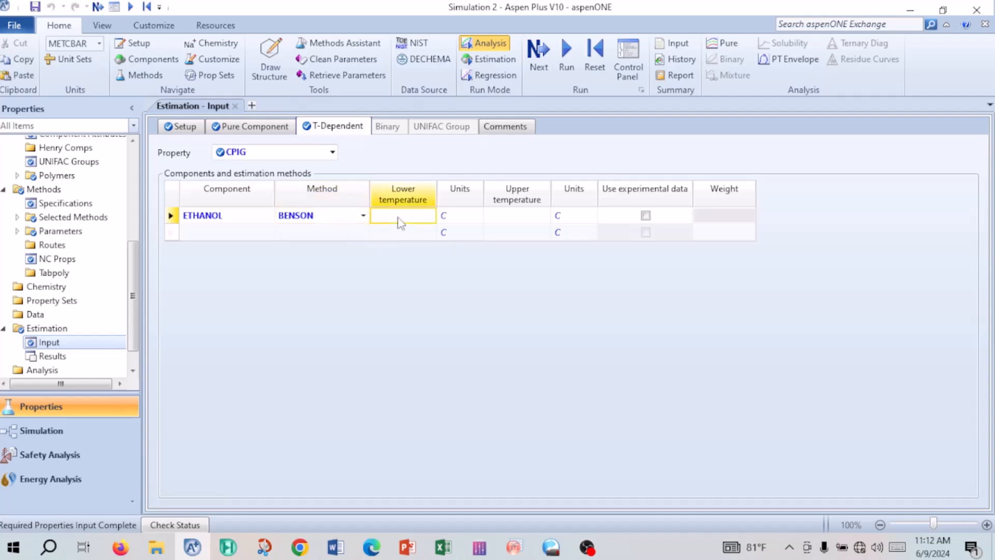
{"action": "type", "text": "20"}
{"action": "left_click", "coordinate": [499, 222]}
{"action": "type", "text": "100"}
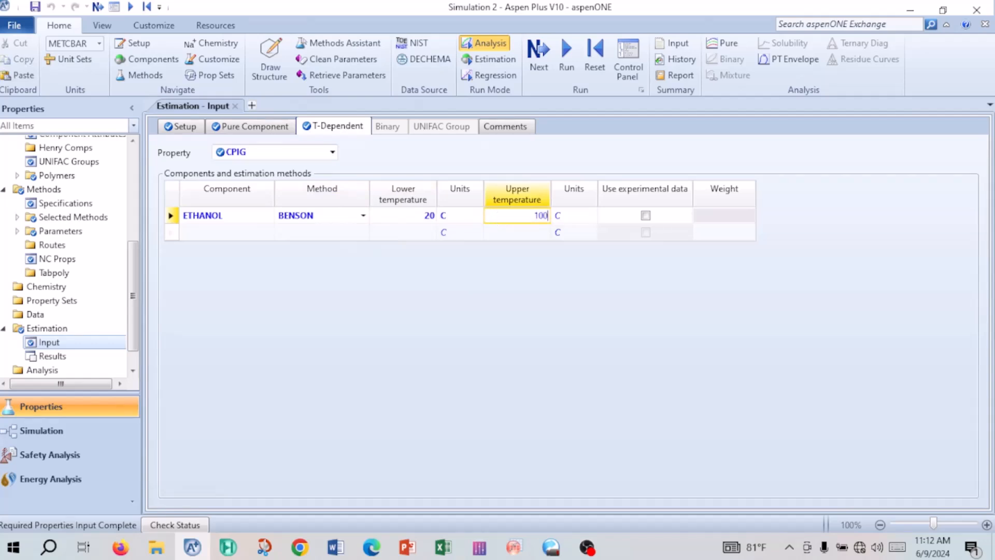
{"action": "left_click", "coordinate": [544, 272]}
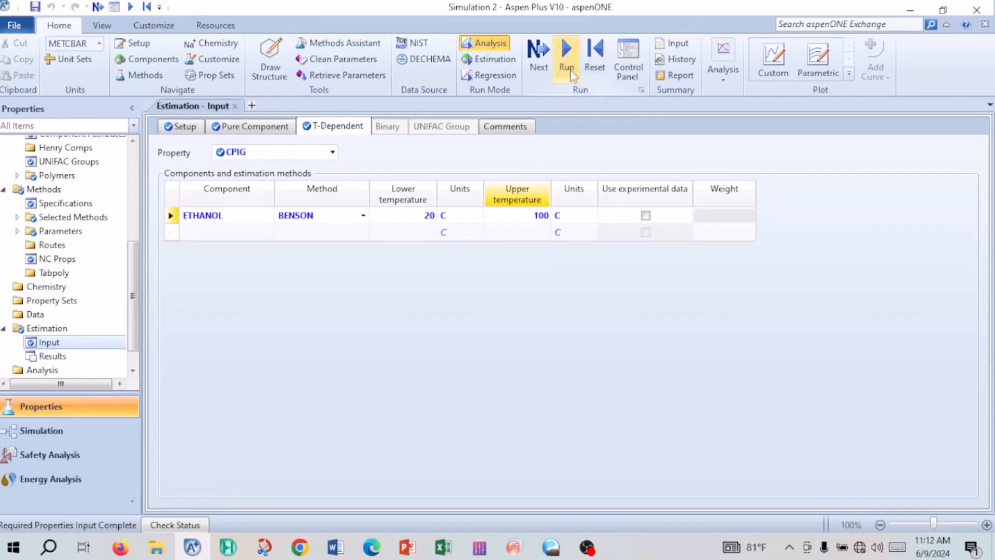
Step: Reinitialize the simulation, purging all results, and run the property estimation
{"action": "left_click", "coordinate": [591, 72]}
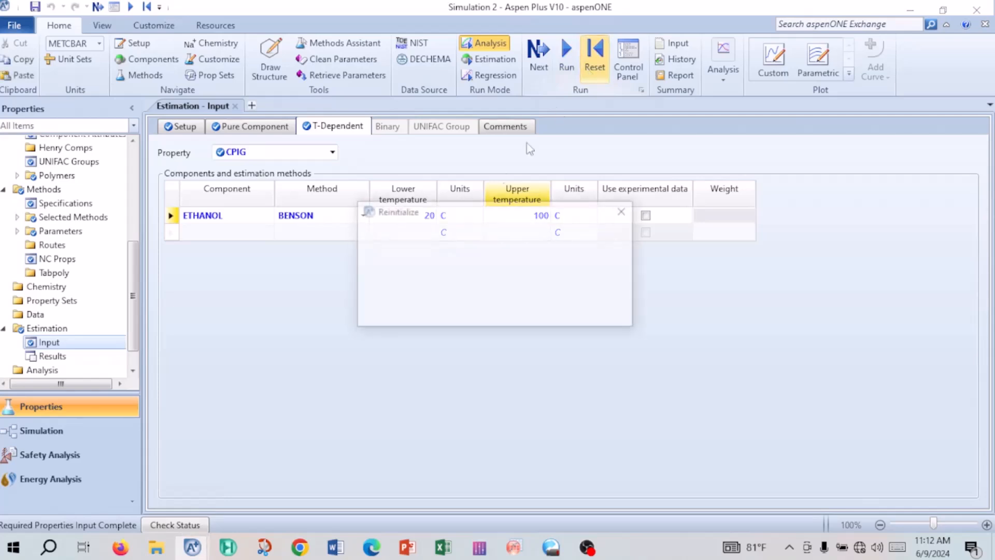
{"action": "left_click", "coordinate": [444, 311]}
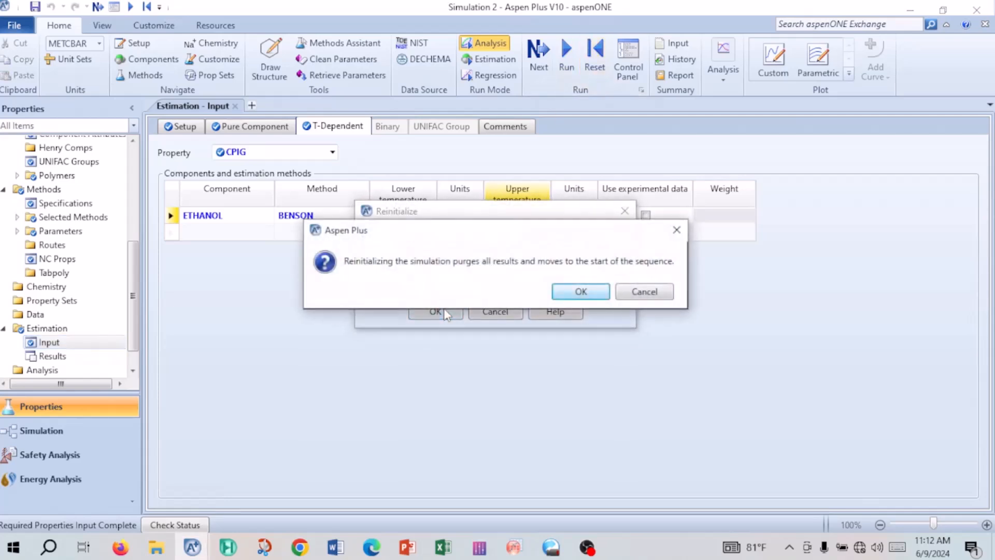
{"action": "left_click", "coordinate": [598, 293]}
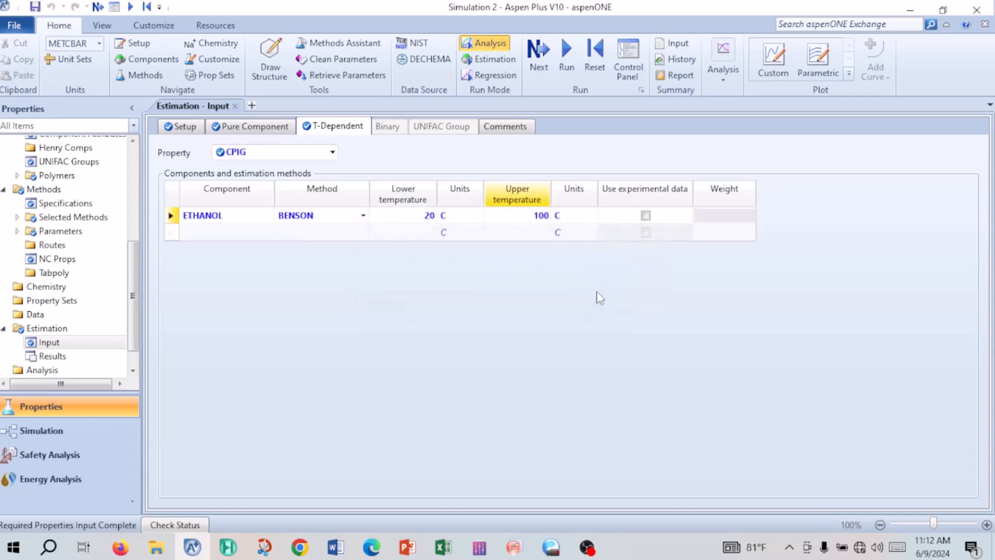
{"action": "left_click", "coordinate": [564, 70]}
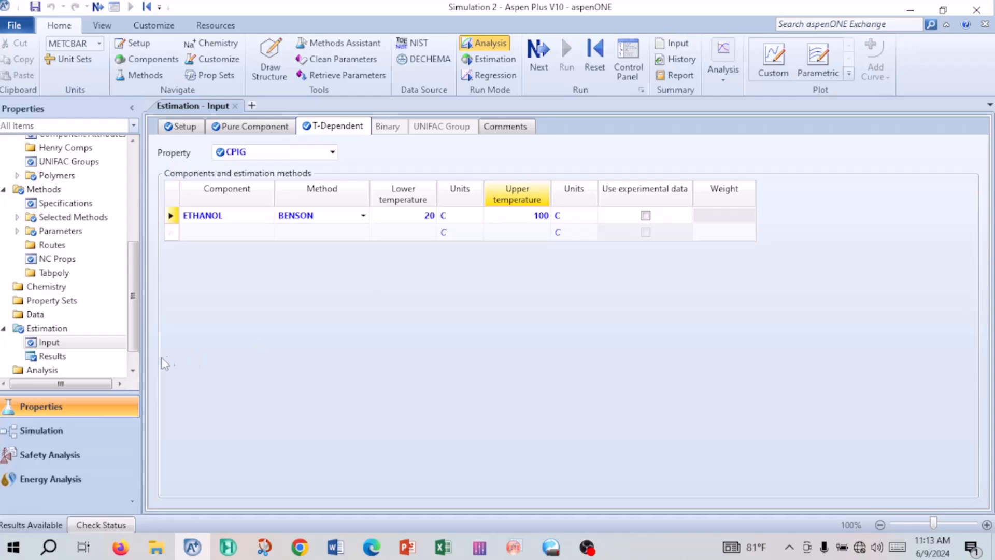
Step: Open the estimation results for ethanol's pure component parameters and copy a screenshot of the whole program window
{"action": "left_click", "coordinate": [69, 356]}
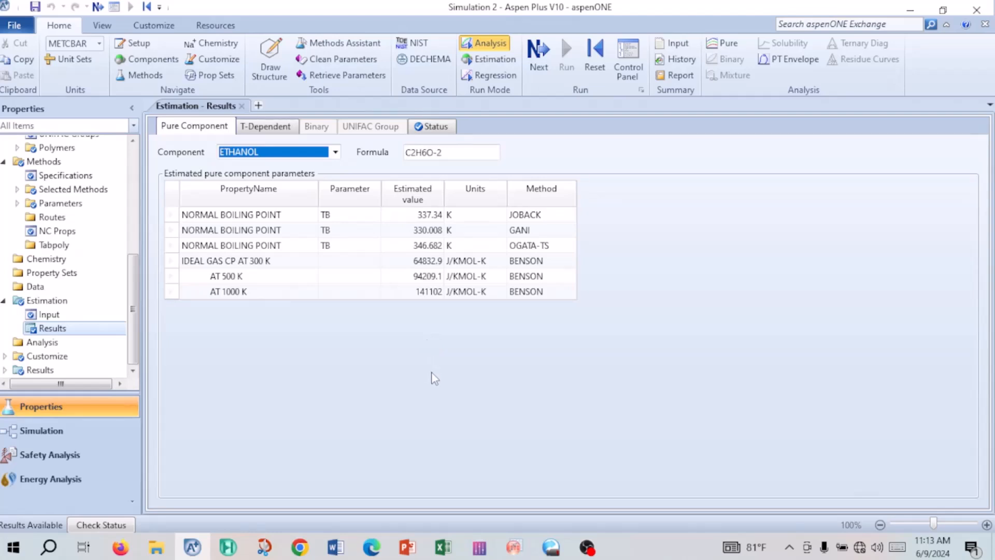
{"action": "key", "text": "super+shift+s"}
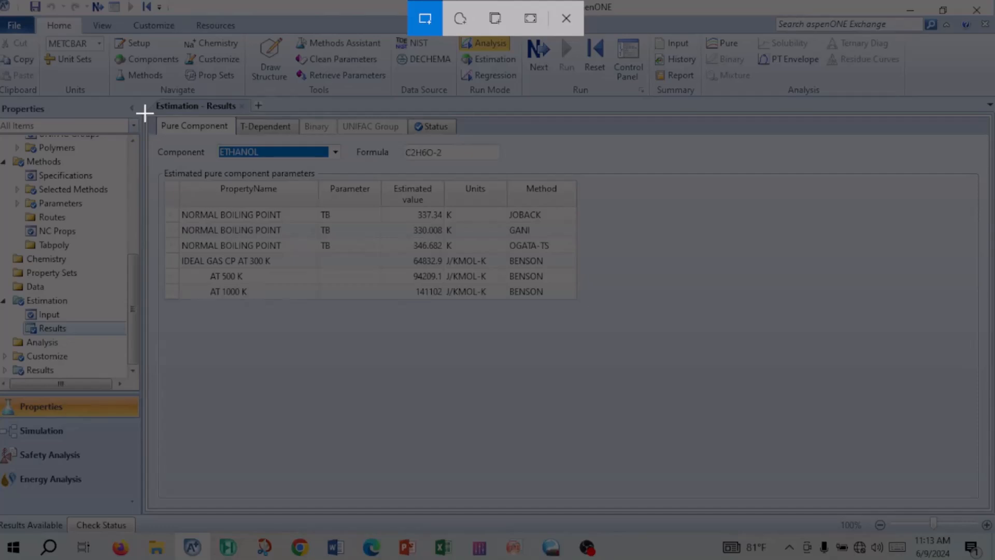
{"action": "left_click_drag", "start_coordinate": [1, 1], "coordinate": [994, 536]}
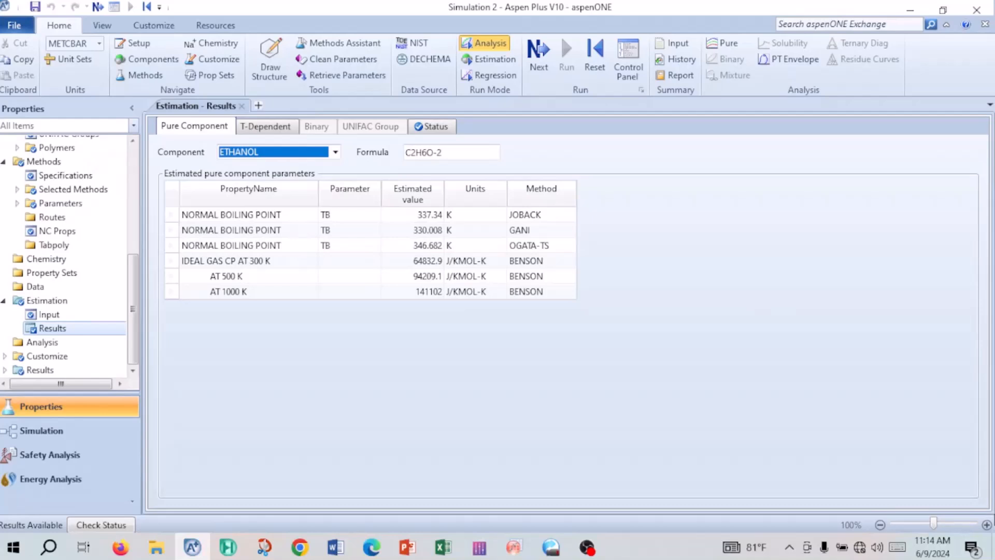
{"action": "left_click", "coordinate": [875, 392]}
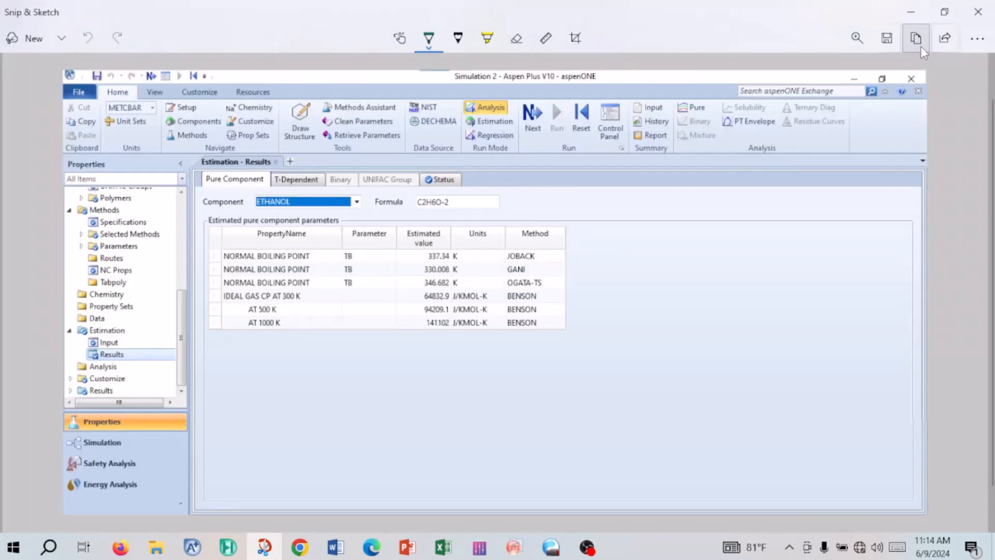
{"action": "left_click", "coordinate": [921, 45]}
{"action": "left_click", "coordinate": [978, 11]}
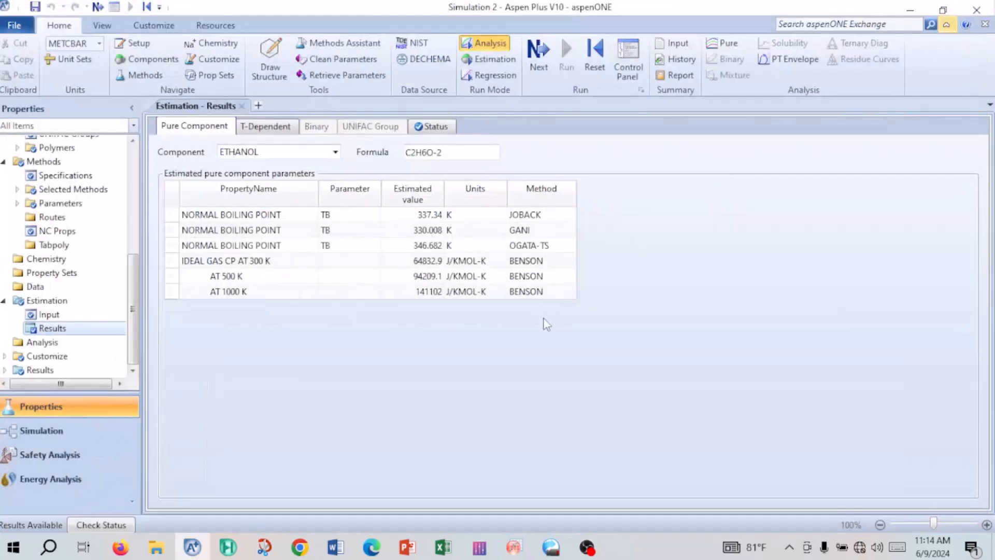
Step: Switch to the PowerPoint presentation and paste the results screenshot on a new last slide, scaled down to fit within the slide
{"action": "left_click", "coordinate": [409, 550]}
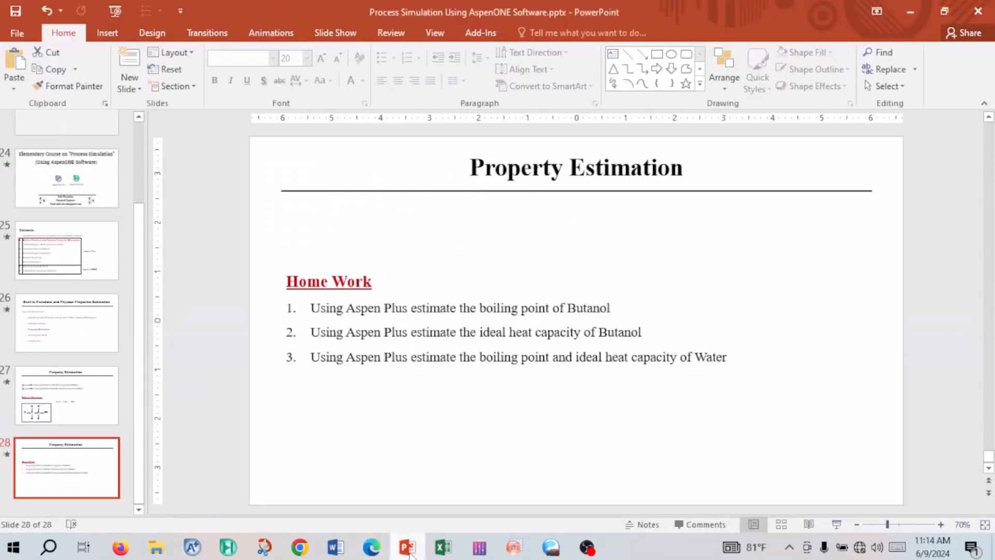
{"action": "left_click", "coordinate": [133, 61]}
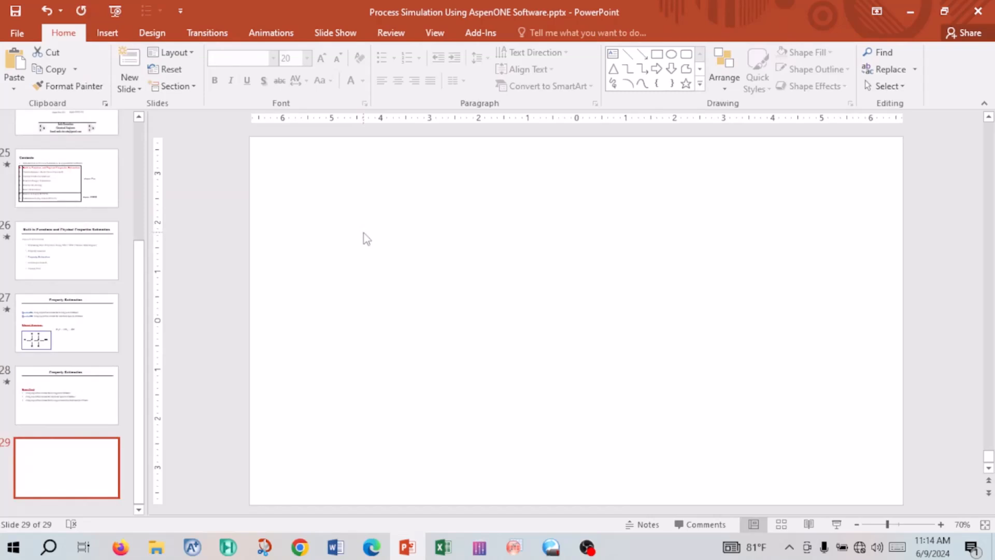
{"action": "key", "text": "ctrl+v"}
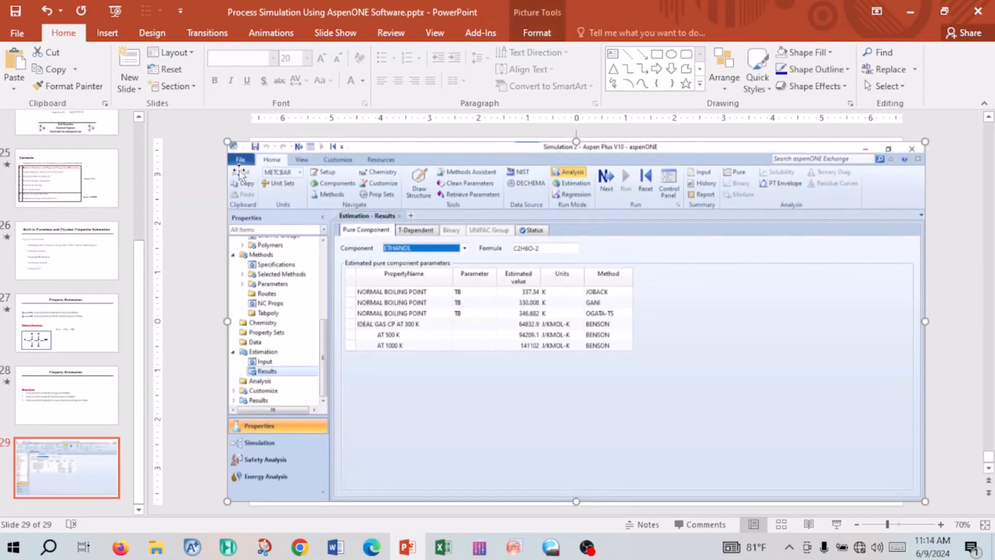
{"action": "left_click_drag", "start_coordinate": [226, 141], "coordinate": [292, 174]}
{"action": "left_click_drag", "start_coordinate": [362, 222], "coordinate": [327, 201]}
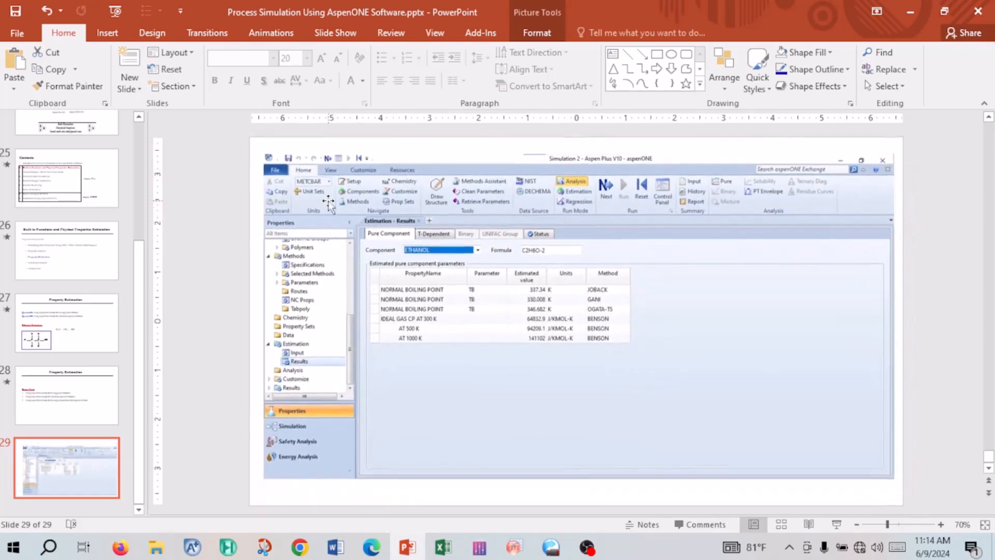
Step: Add a blank last slide to the presentation, and switch to Aspen Plus to check the Methods specifications and ethanol's estimation results
{"action": "left_click", "coordinate": [129, 62]}
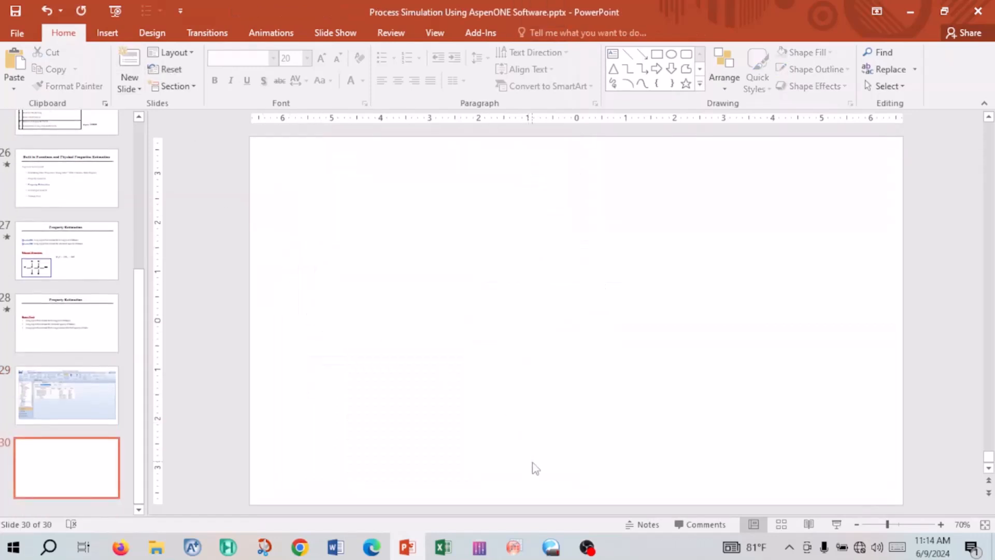
{"action": "left_click", "coordinate": [193, 548]}
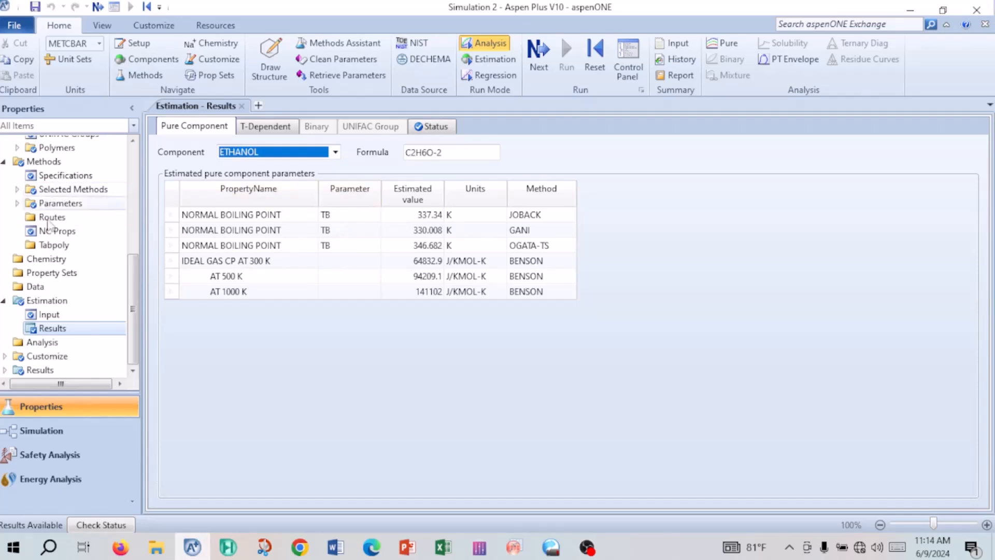
{"action": "left_click", "coordinate": [49, 177]}
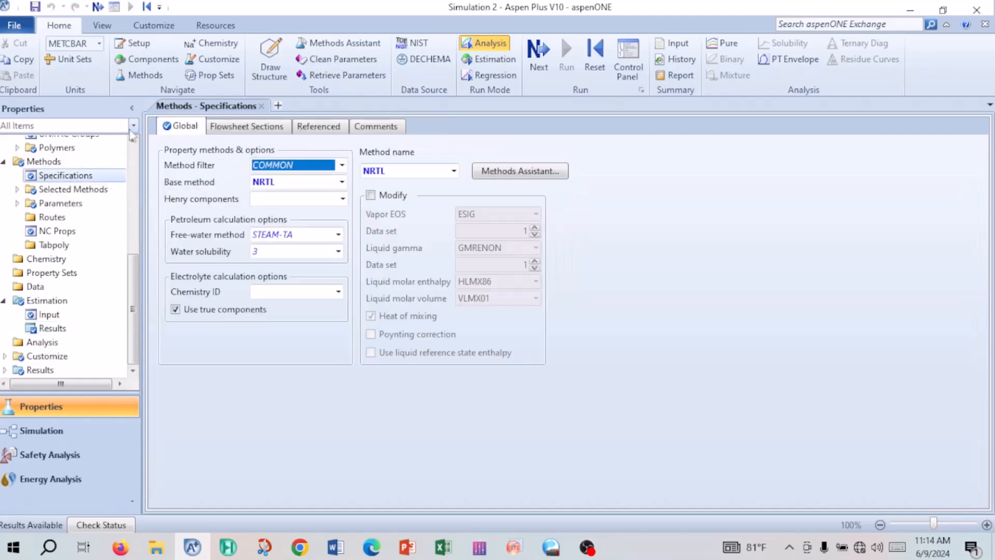
{"action": "left_click", "coordinate": [53, 329]}
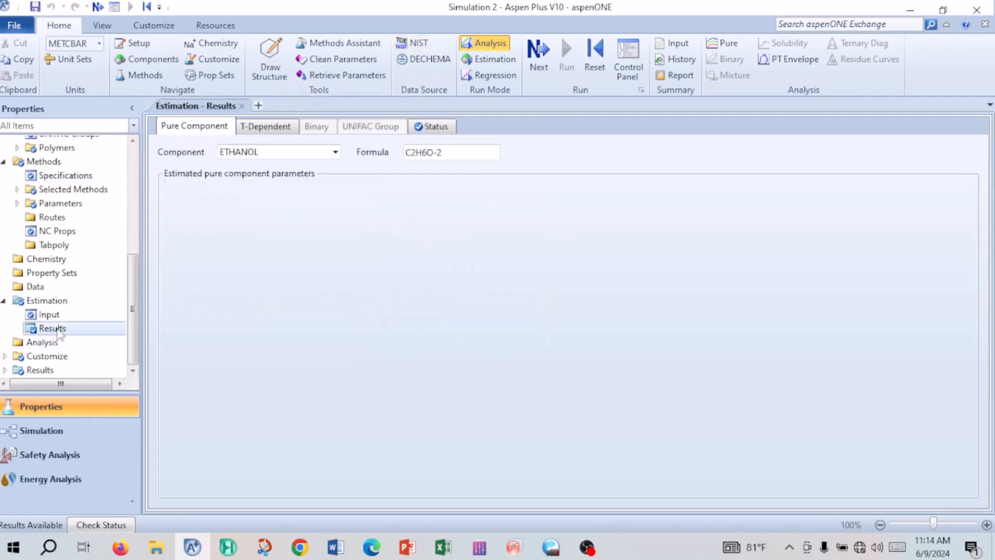
Step: Run the NIST ThermoData Engine pure property evaluation for ETHANOL and close the engine dialog to show the TDE Pure Results
{"action": "left_click", "coordinate": [415, 44]}
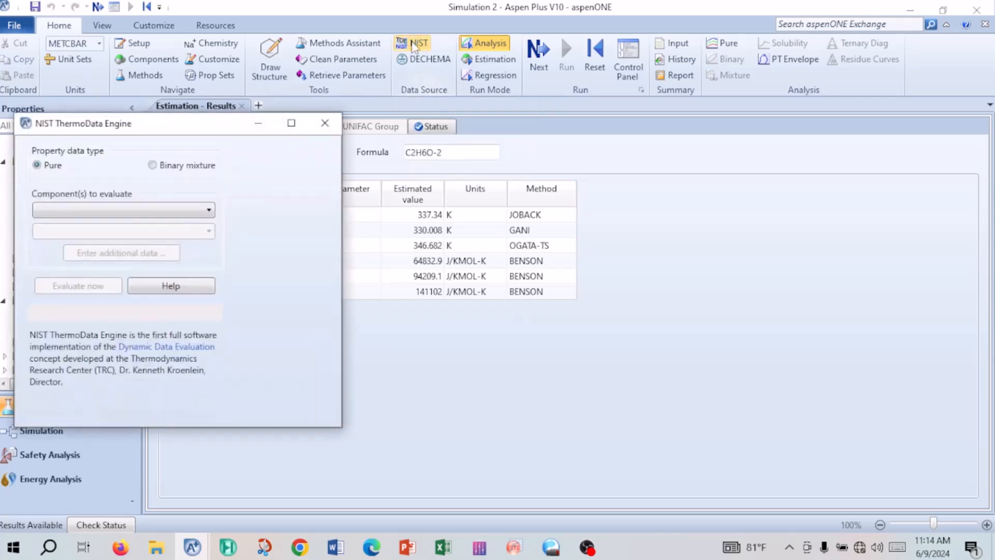
{"action": "left_click", "coordinate": [178, 212]}
{"action": "left_click", "coordinate": [152, 227]}
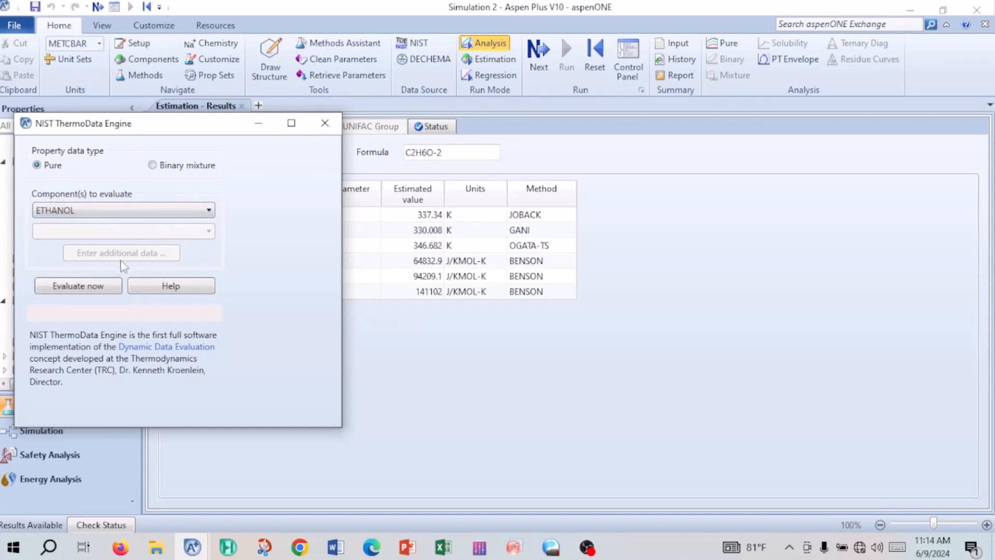
{"action": "left_click", "coordinate": [109, 286]}
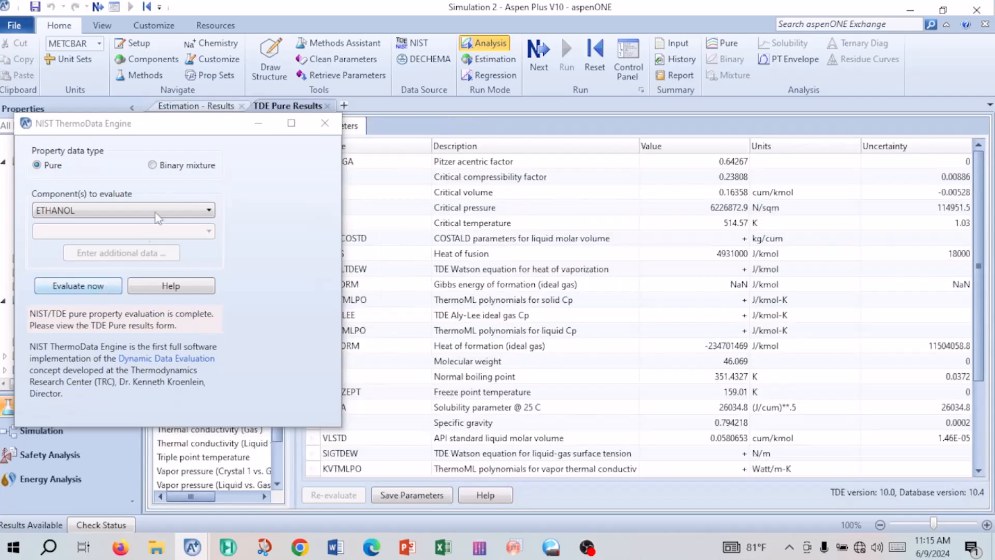
{"action": "left_click", "coordinate": [325, 123]}
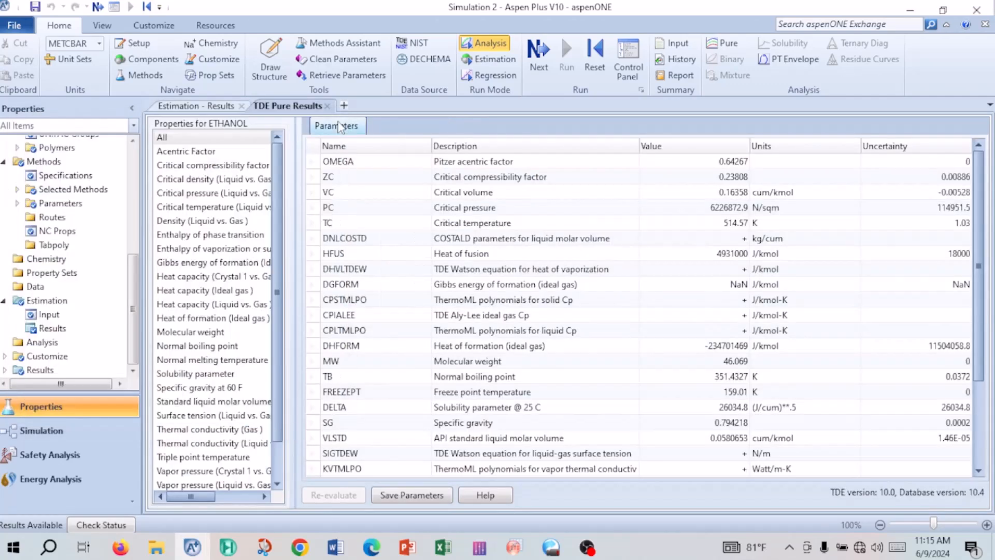
Step: Highlight the TB normal boiling point row in the TDE parameters table and copy a snip of the table
{"action": "left_click", "coordinate": [312, 377]}
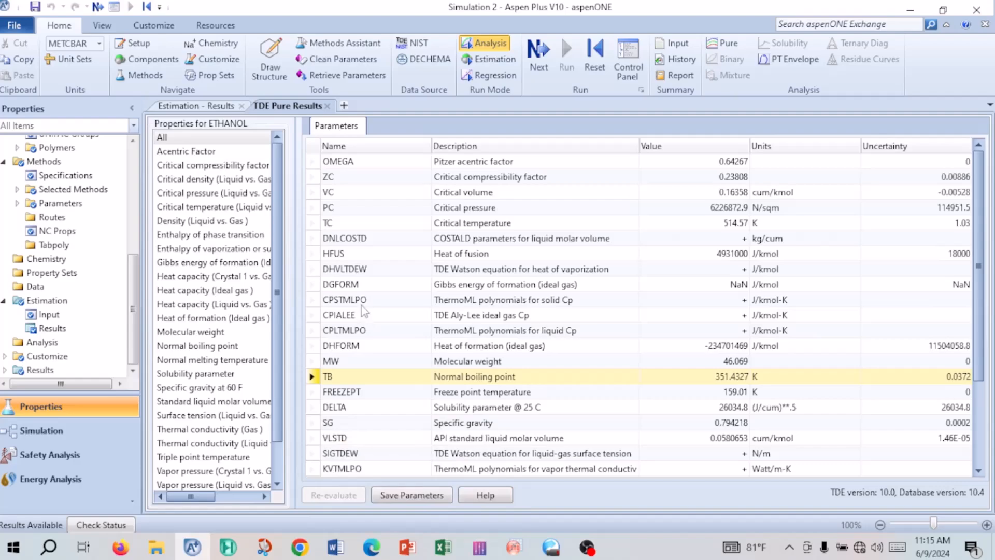
{"action": "key", "text": "super+shift+s"}
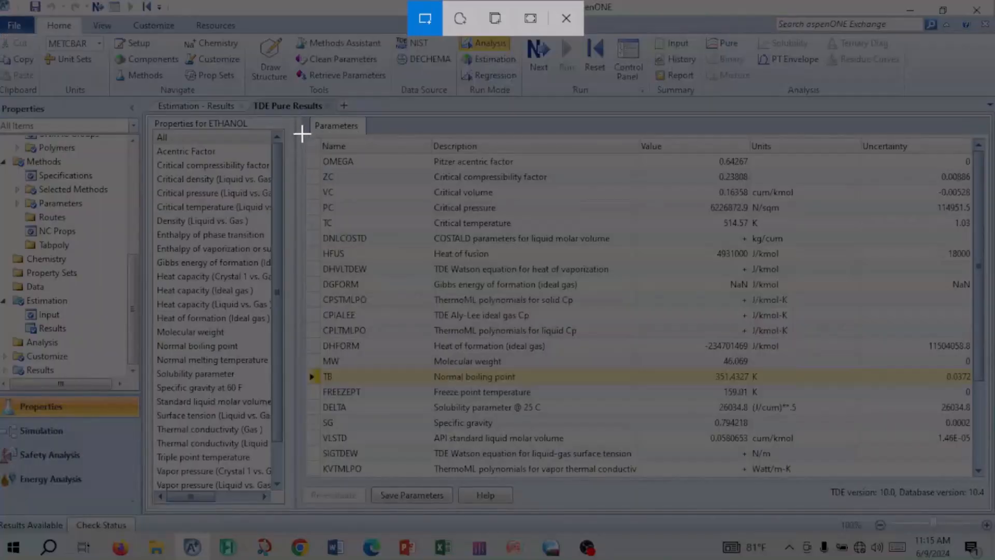
{"action": "left_click_drag", "start_coordinate": [302, 134], "coordinate": [973, 487]}
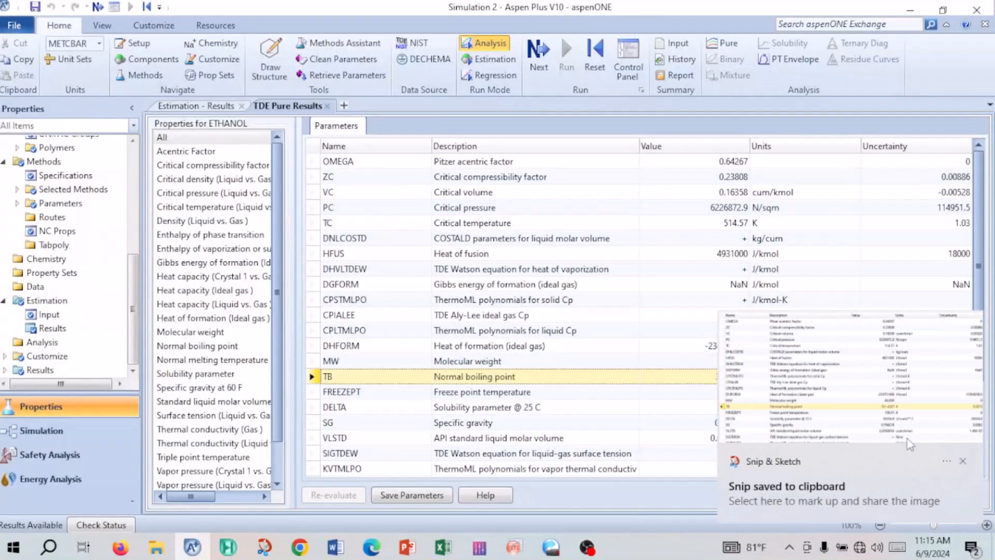
{"action": "left_click", "coordinate": [907, 437]}
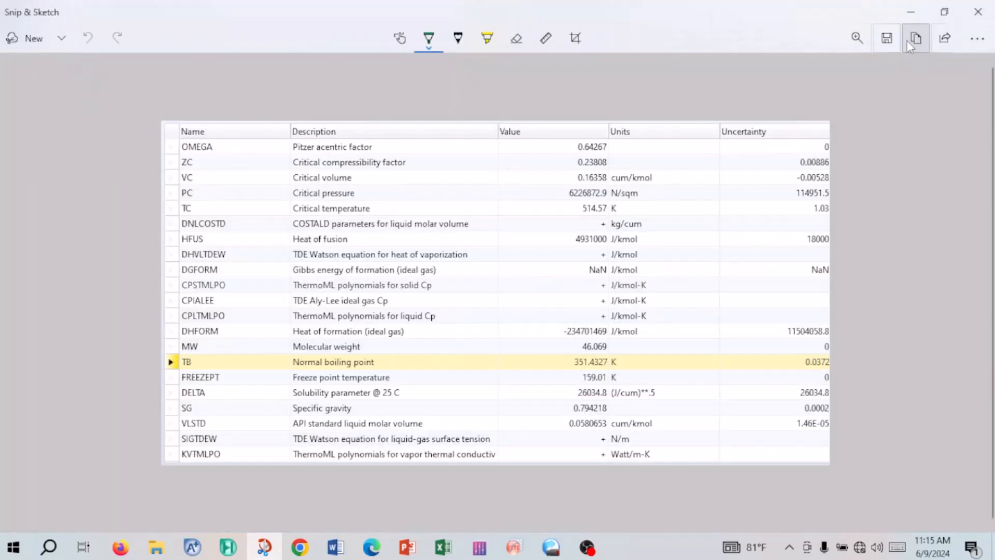
{"action": "left_click", "coordinate": [907, 41]}
{"action": "left_click", "coordinate": [978, 11]}
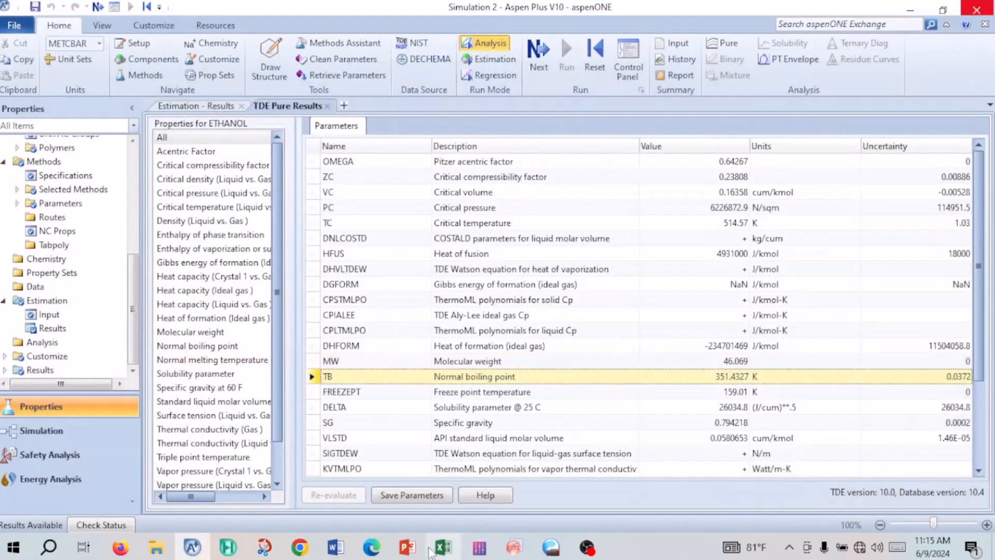
Step: Switch to PowerPoint, paste the TDE parameters snip on blank slide 30 and enlarge it slightly, and return to slide 29
{"action": "left_click", "coordinate": [407, 547]}
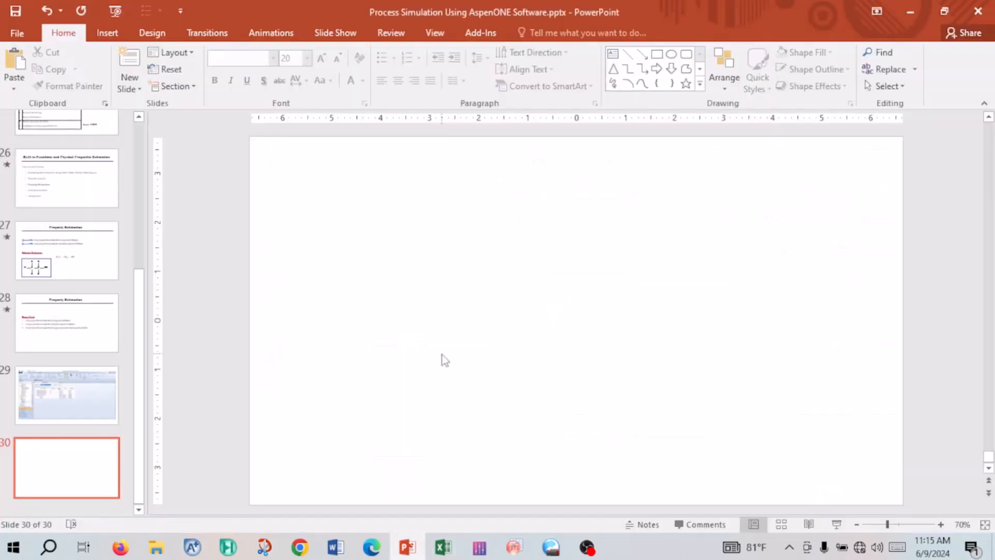
{"action": "key", "text": "ctrl+v"}
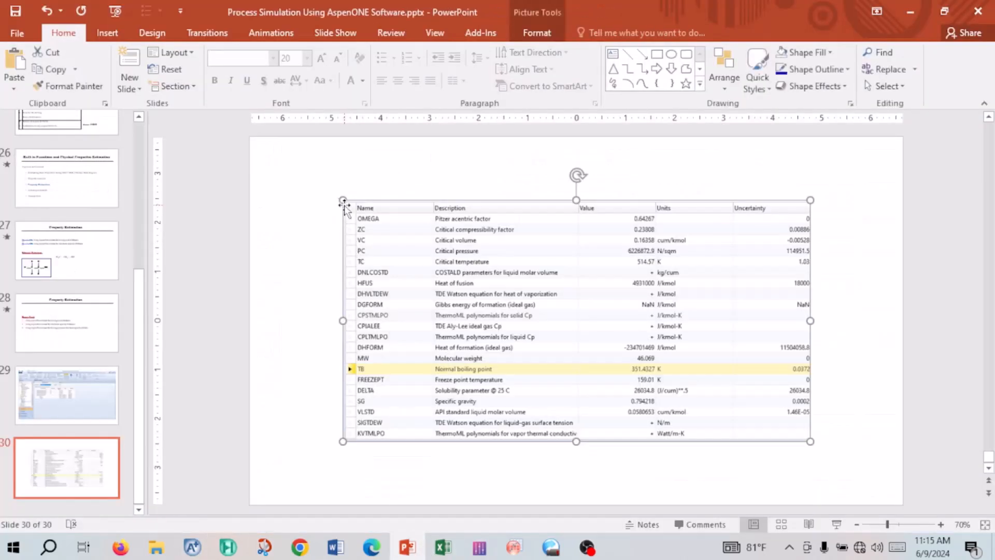
{"action": "left_click_drag", "start_coordinate": [343, 201], "coordinate": [313, 186]}
{"action": "left_click", "coordinate": [349, 171]}
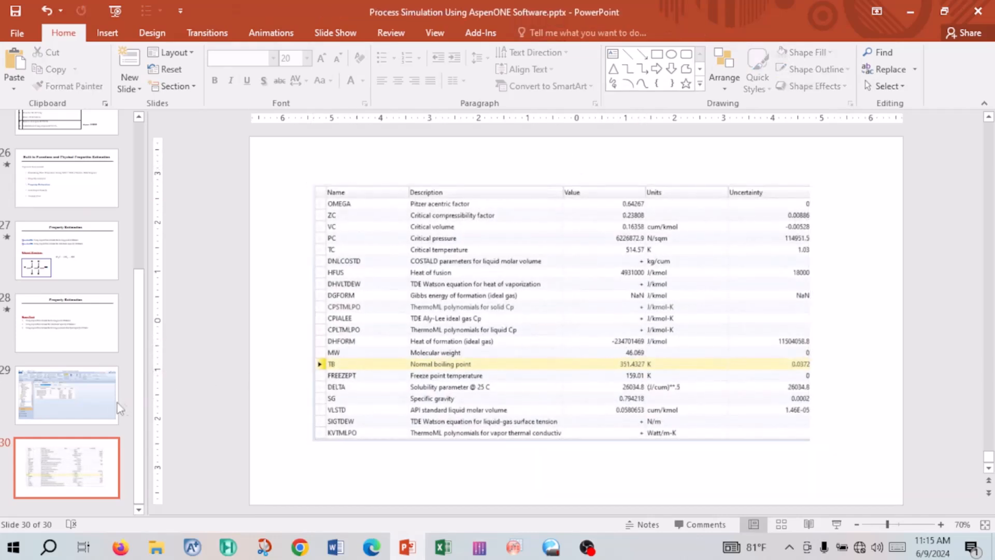
{"action": "left_click", "coordinate": [105, 397]}
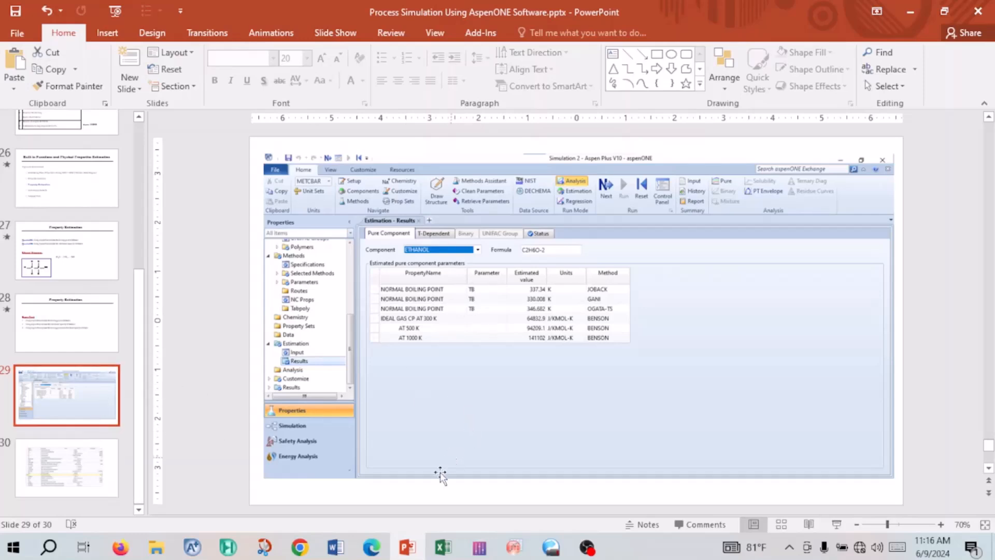
Step: Switch to Aspen Plus, look through all TDE parameters for ethanol, and show the Heat capacity (Ideal gas) parameters
{"action": "left_click", "coordinate": [196, 552]}
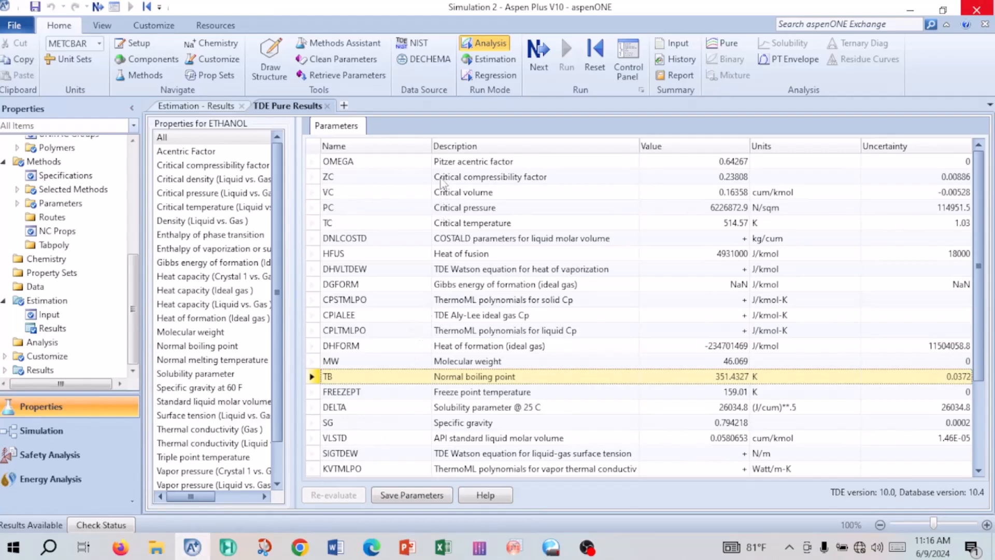
{"action": "scroll", "coordinate": [445, 345], "scroll_direction": "down", "scroll_amount": 3}
{"action": "scroll", "coordinate": [444, 345], "scroll_direction": "up", "scroll_amount": 1}
{"action": "scroll", "coordinate": [444, 345], "scroll_direction": "down", "scroll_amount": 1}
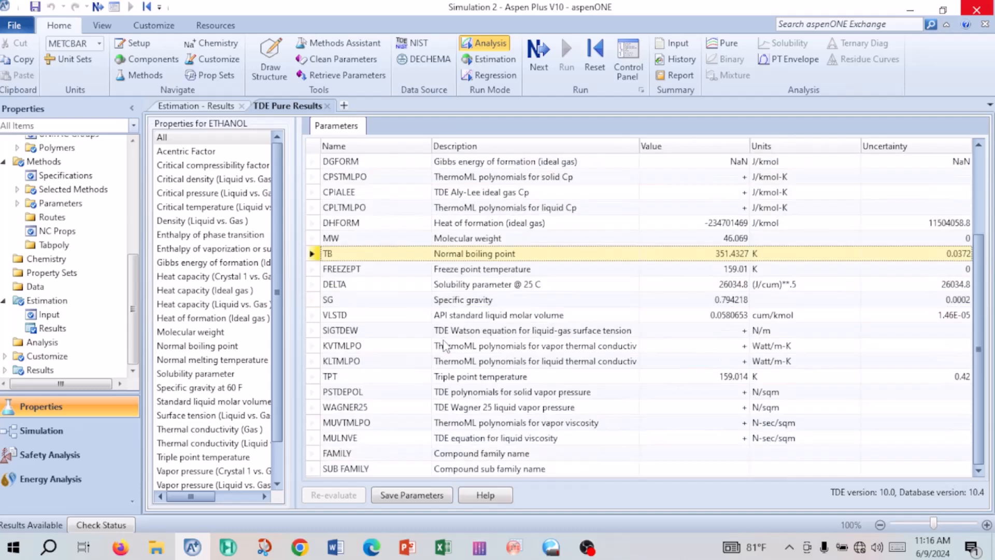
{"action": "scroll", "coordinate": [444, 345], "scroll_direction": "up", "scroll_amount": 3}
{"action": "left_click", "coordinate": [220, 291]}
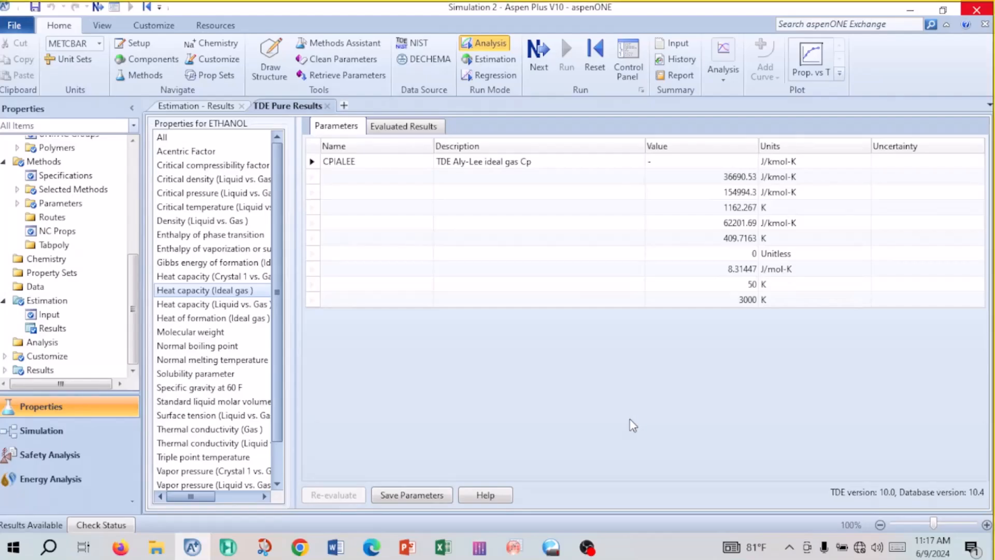
Step: Capture a snip of the CPIALEE ideal gas heat capacity parameters table to the clipboard
{"action": "key", "text": "super+shift+s"}
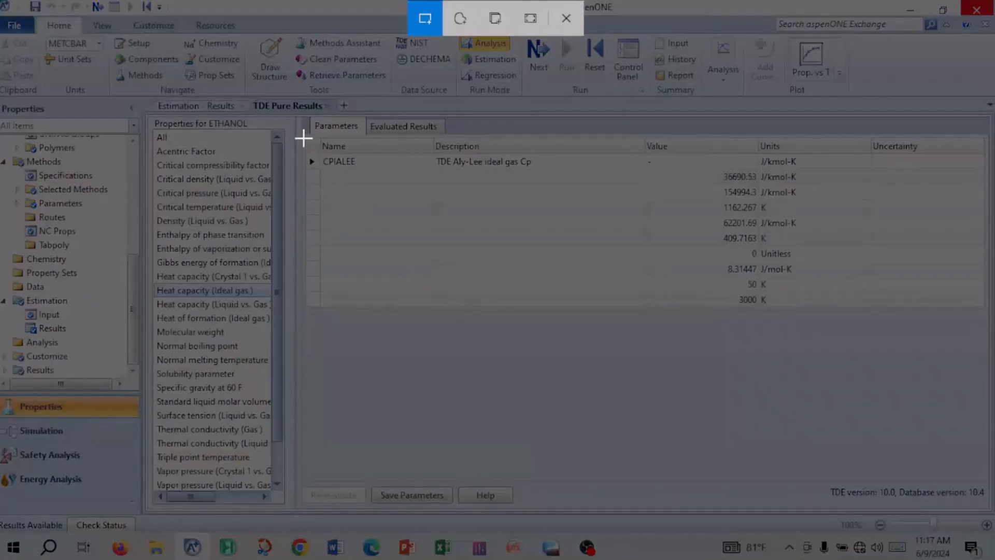
{"action": "left_click_drag", "start_coordinate": [301, 136], "coordinate": [989, 314]}
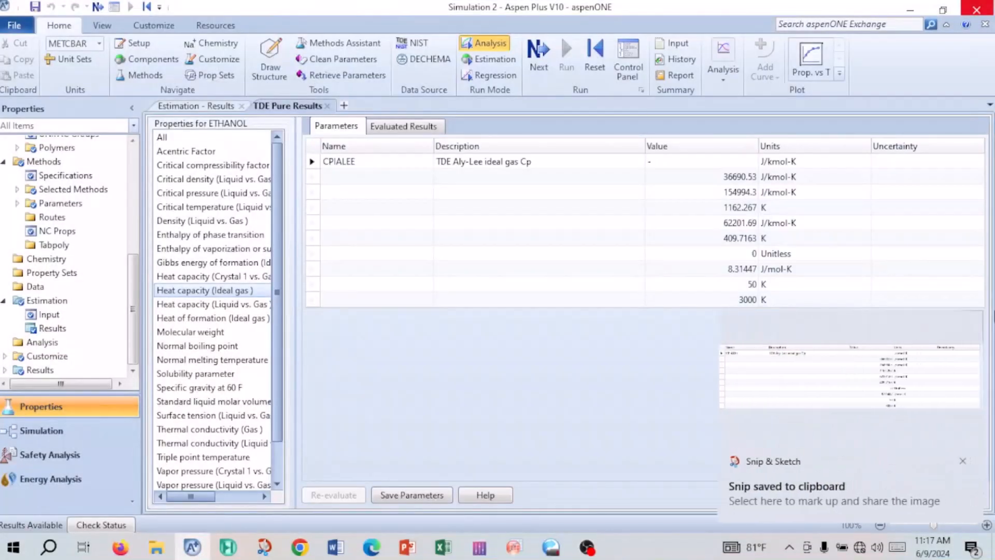
{"action": "left_click", "coordinate": [881, 378]}
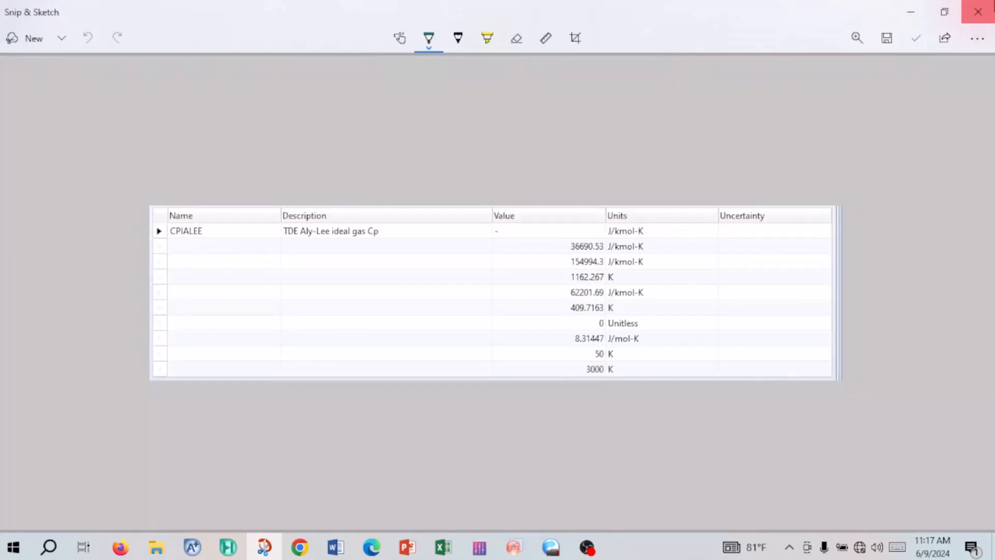
{"action": "left_click", "coordinate": [978, 12]}
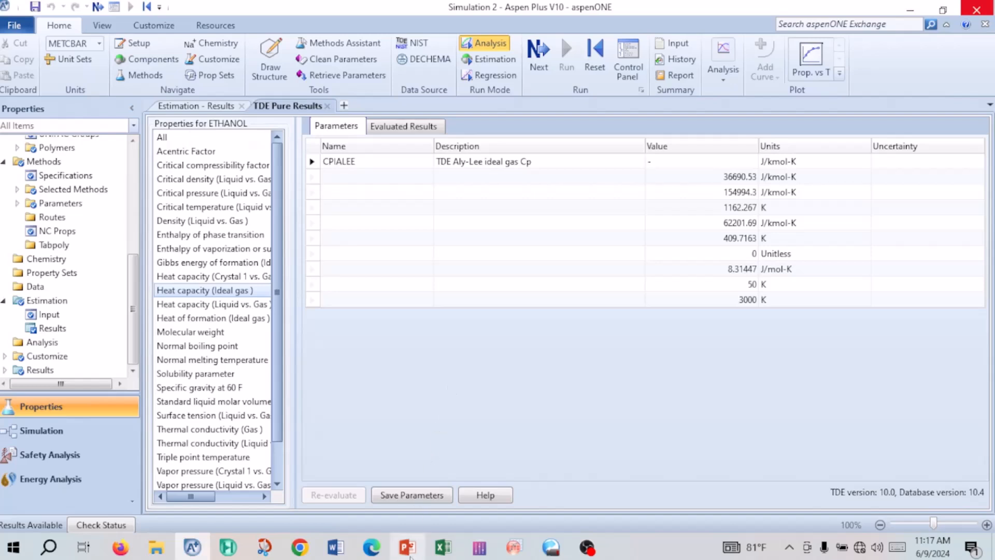
Step: Switch to PowerPoint, add a slide after slide 30, and paste the heat capacity snip there, enlarged to nearly the slide's width
{"action": "left_click", "coordinate": [413, 558]}
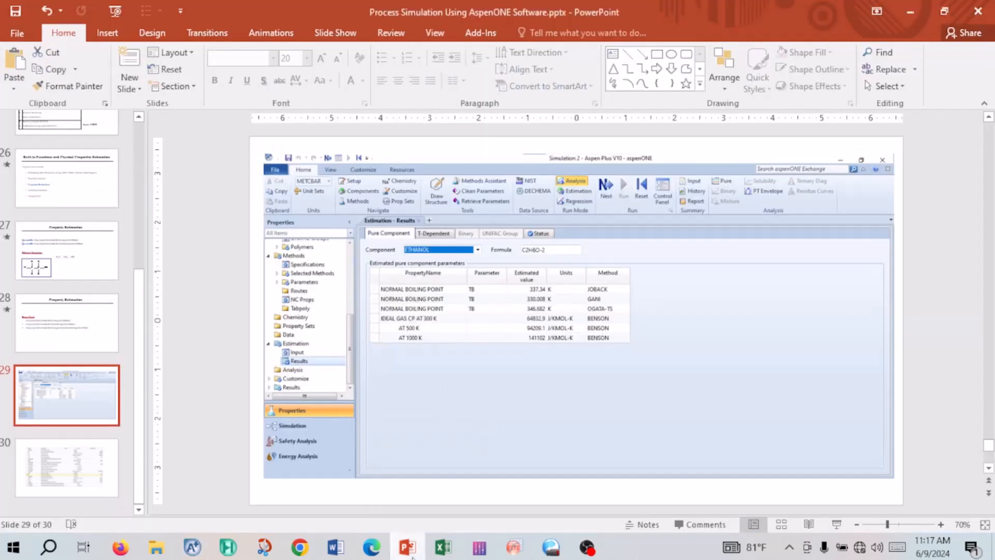
{"action": "left_click", "coordinate": [83, 479]}
{"action": "left_click", "coordinate": [139, 61]}
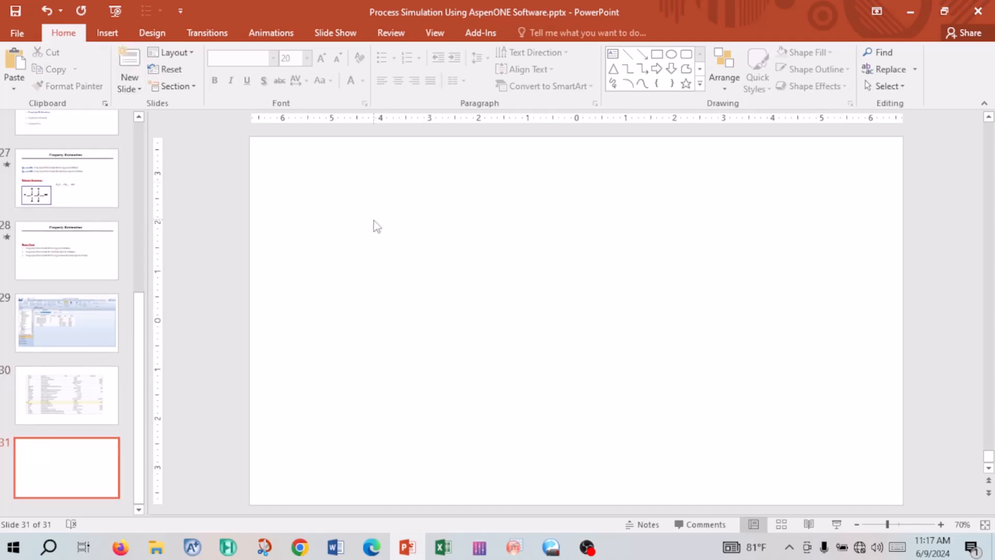
{"action": "key", "text": "ctrl+v"}
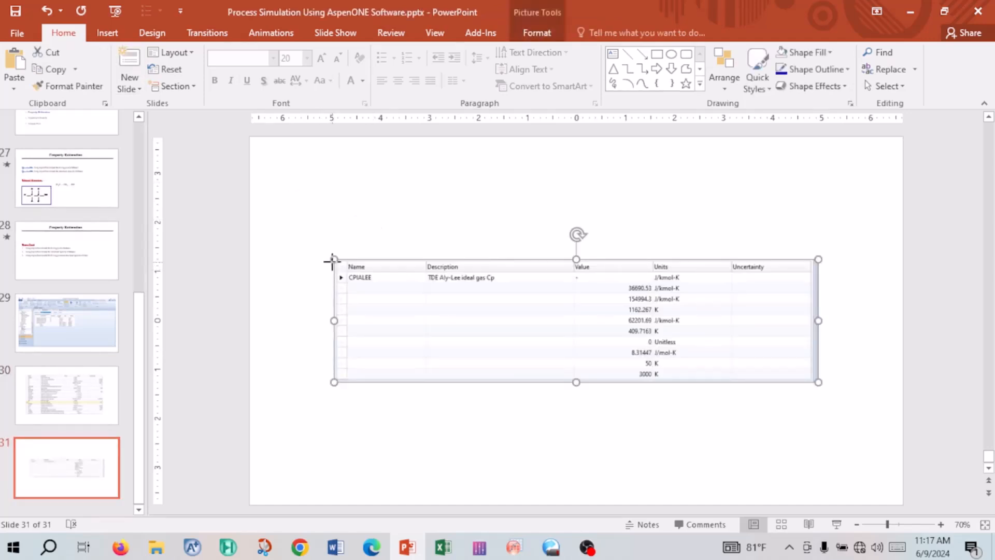
{"action": "left_click_drag", "start_coordinate": [334, 259], "coordinate": [280, 245]}
{"action": "left_click_drag", "start_coordinate": [818, 382], "coordinate": [796, 382]}
{"action": "left_click", "coordinate": [518, 199]}
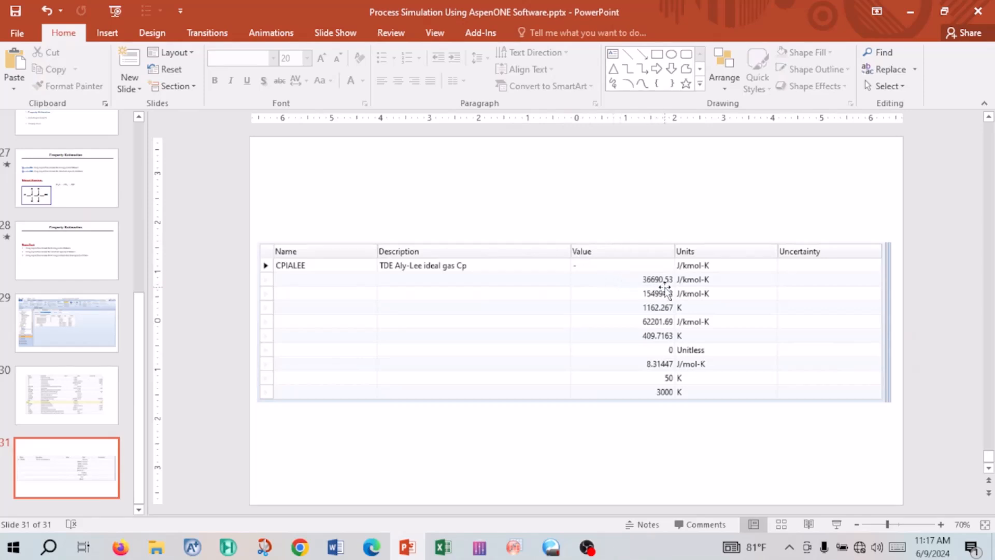
Step: Compare the estimated ideal gas heat capacities on slide 29 with the NIST heat capacity parameters on slide 31
{"action": "left_click", "coordinate": [61, 327]}
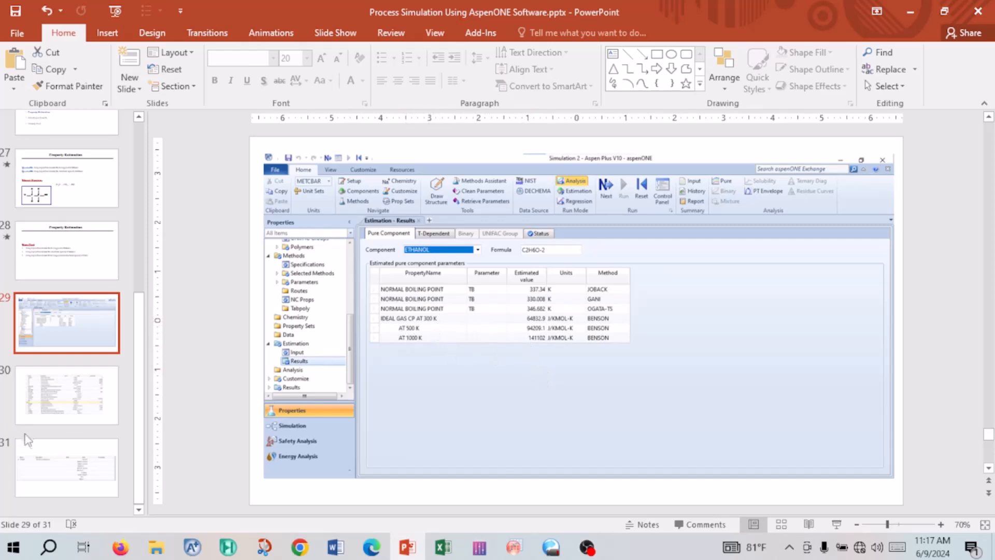
{"action": "left_click", "coordinate": [55, 459]}
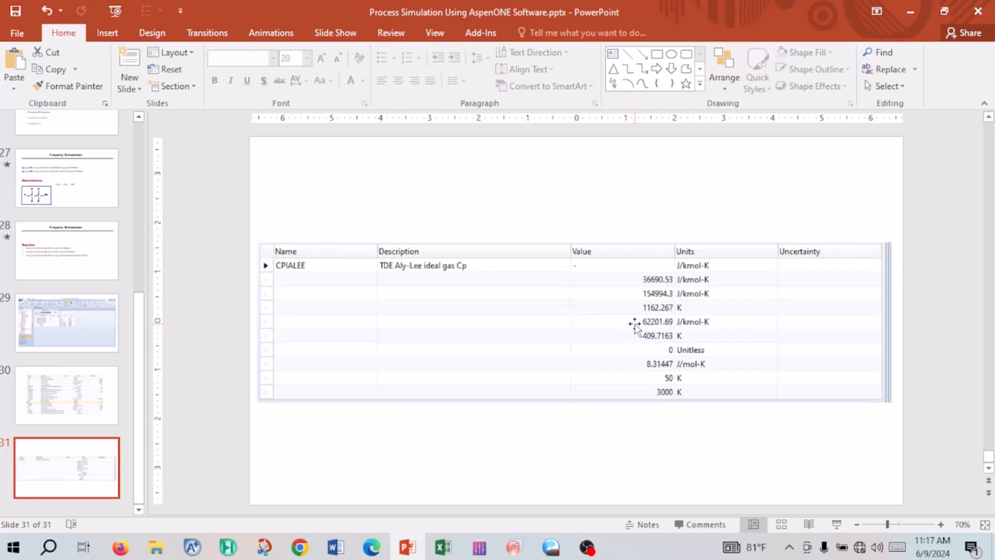
{"action": "left_click", "coordinate": [68, 324]}
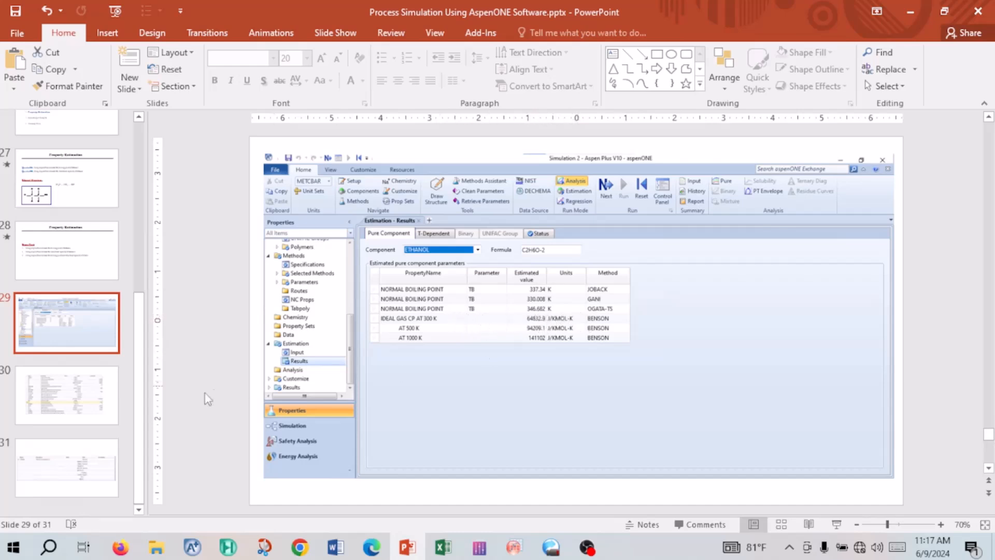
{"action": "left_click", "coordinate": [111, 456]}
{"action": "left_click", "coordinate": [78, 324]}
{"action": "left_click", "coordinate": [104, 459]}
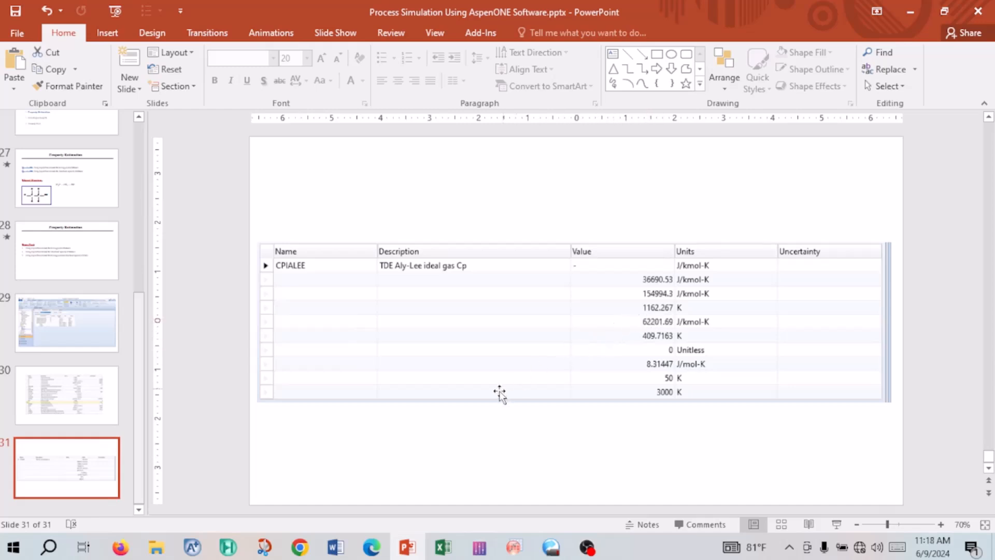
Step: Switch to Aspen Plus and bring the Components section of the Properties navigation tree into view
{"action": "left_click", "coordinate": [194, 548]}
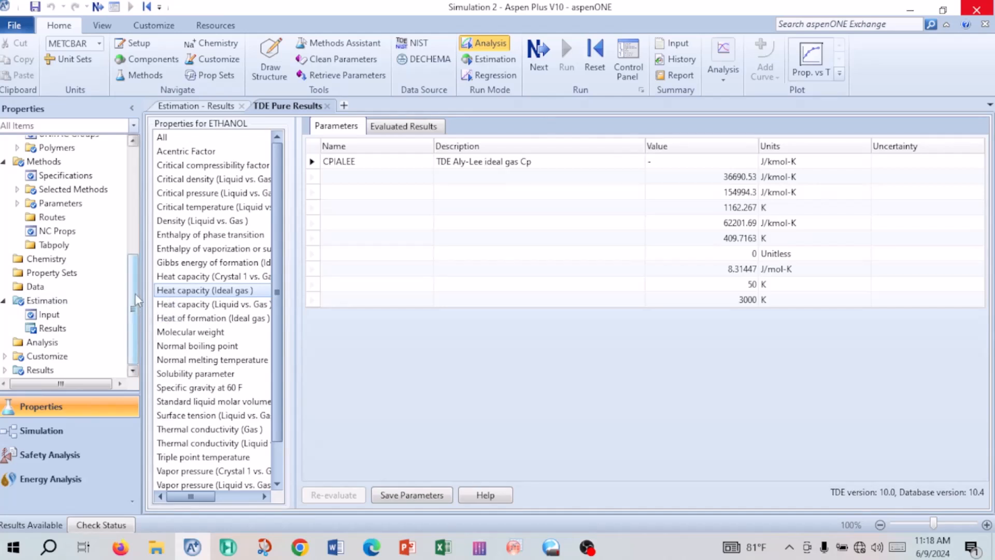
{"action": "left_click_drag", "start_coordinate": [135, 294], "coordinate": [136, 193]}
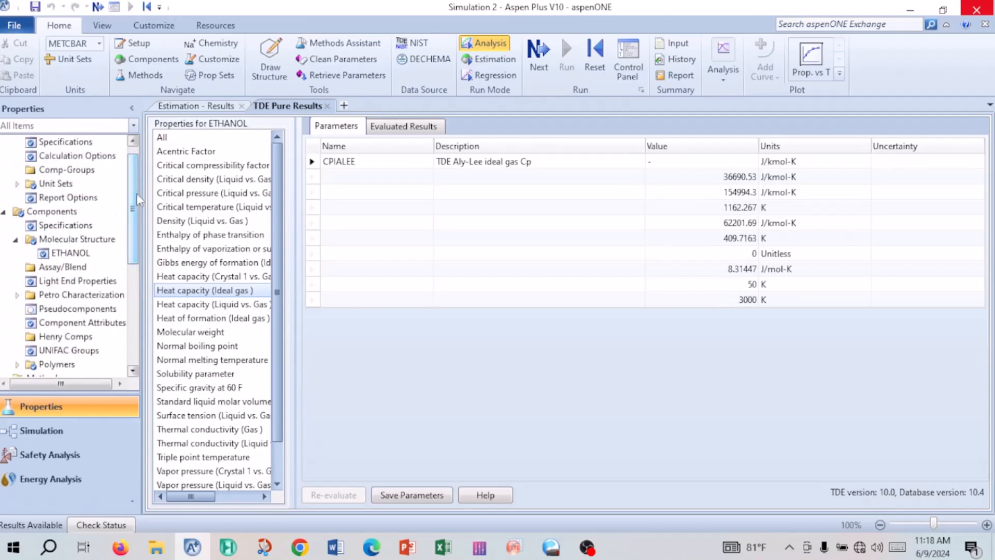